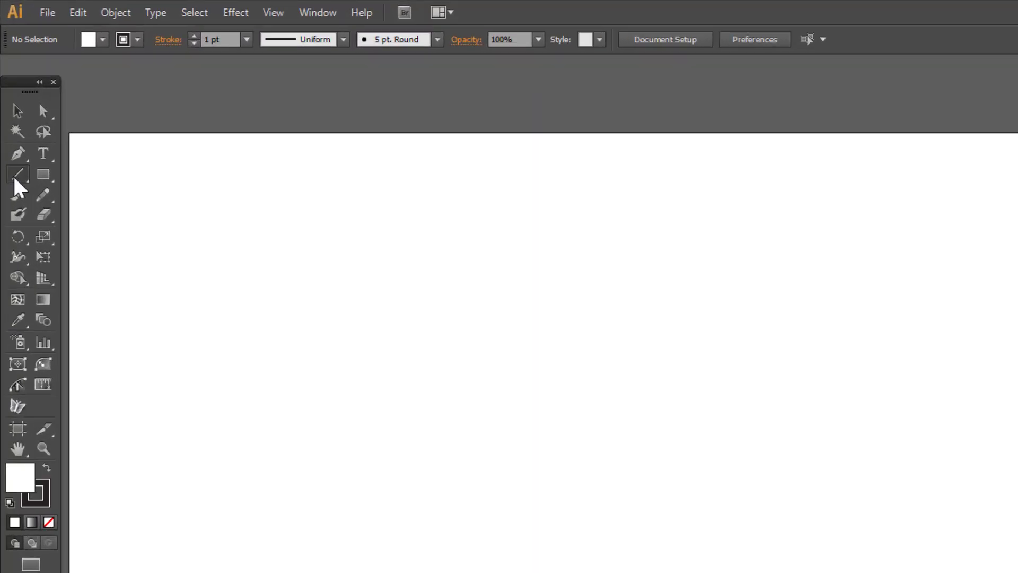
Step: Open the Line Segment tool flyout to reveal the arc, spiral and grid tools
left_click(27, 246)
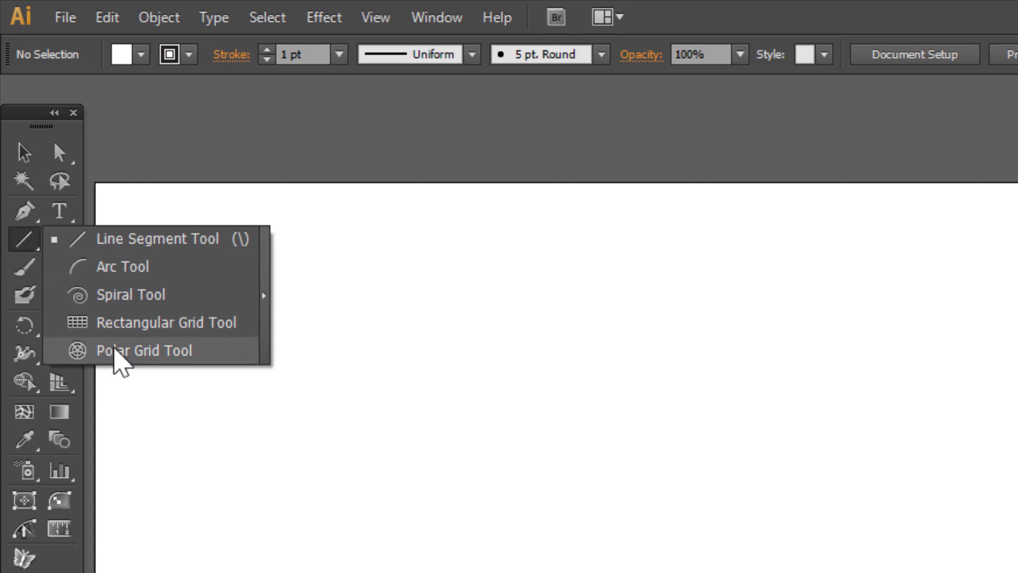
Step: Choose the Polar Grid Tool and set 10 concentric and 10 radial dividers
left_click(122, 355)
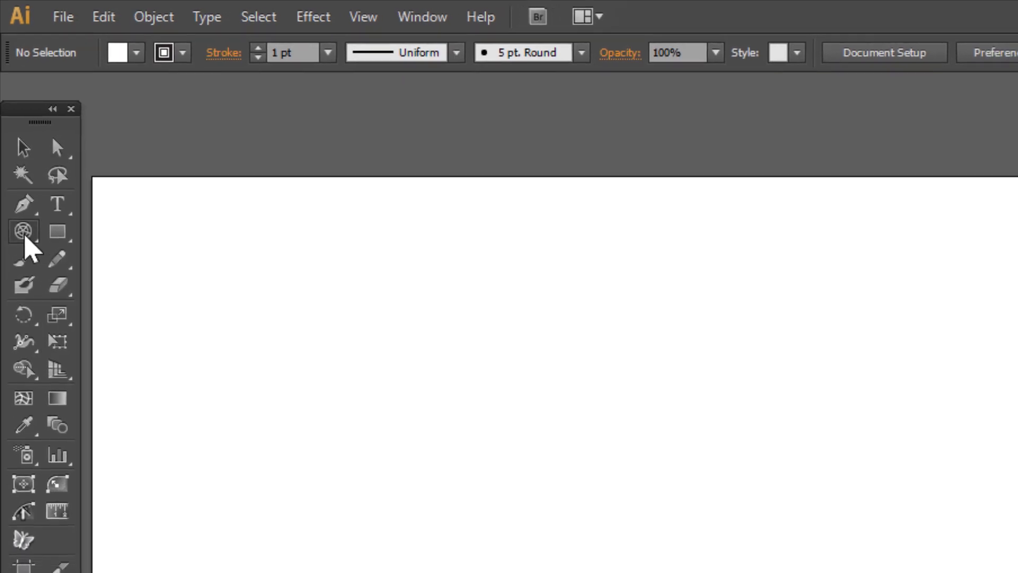
double_click(24, 233)
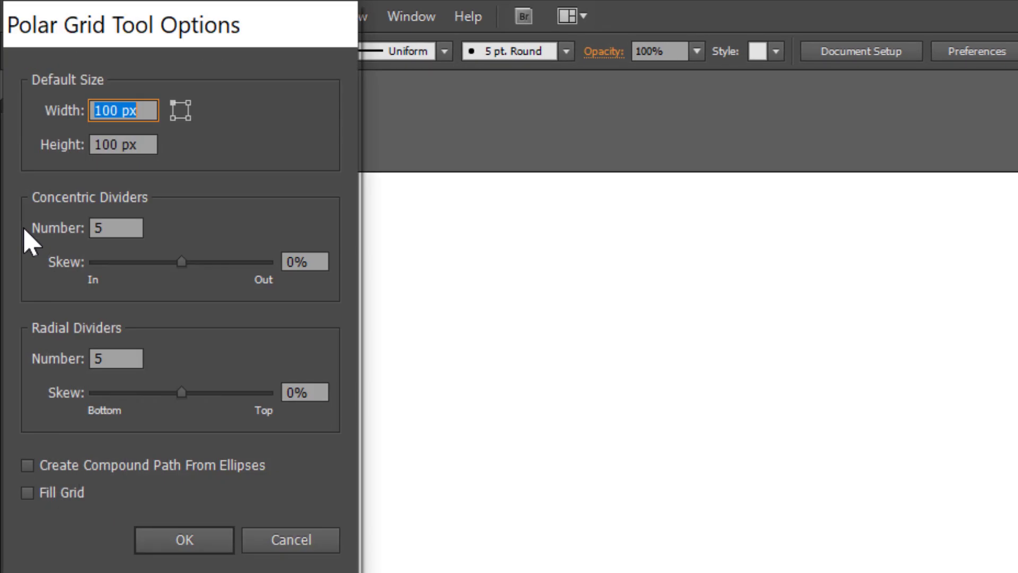
left_click(132, 228)
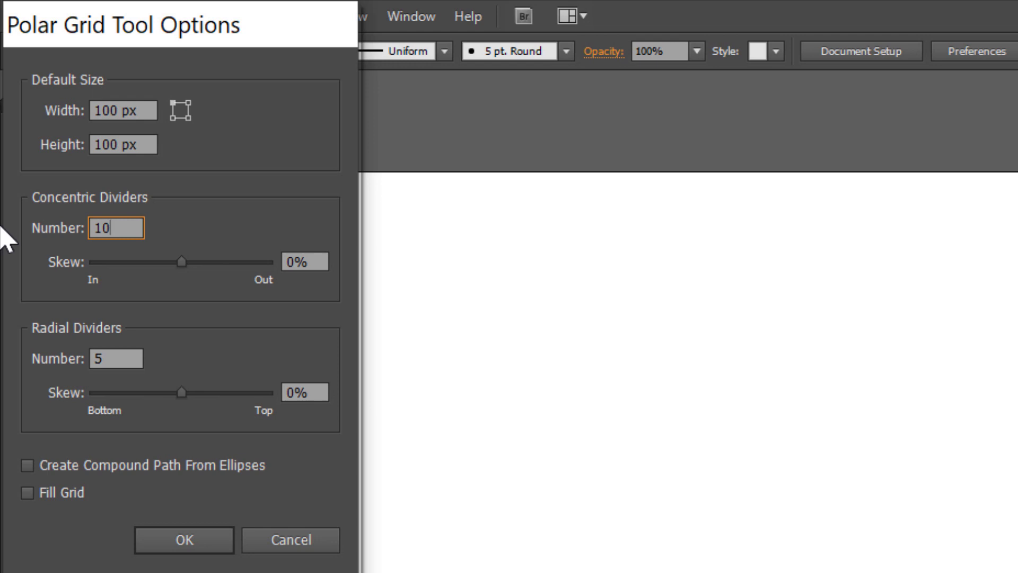
type("10")
left_click(126, 358)
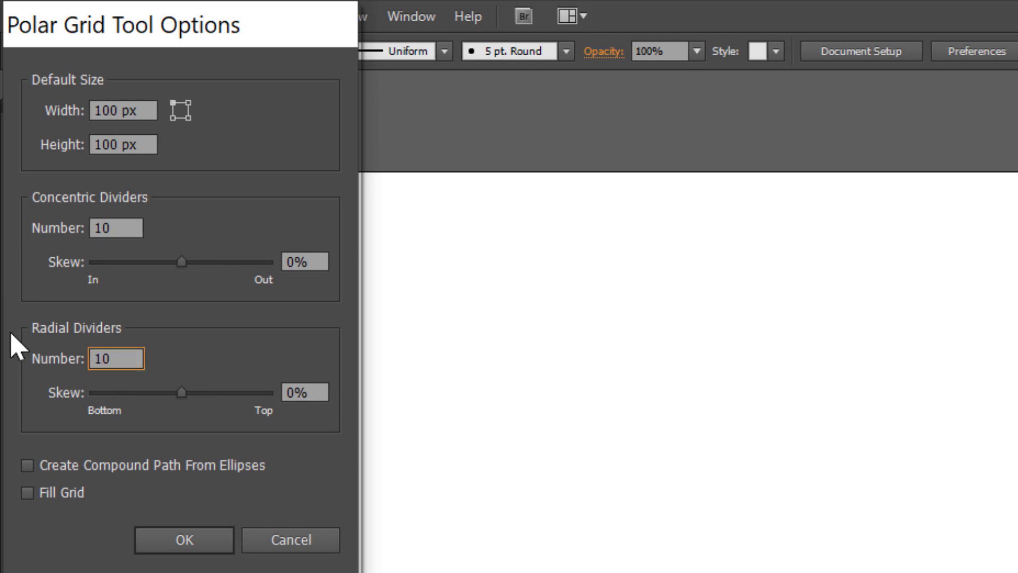
type("10")
left_click(192, 539)
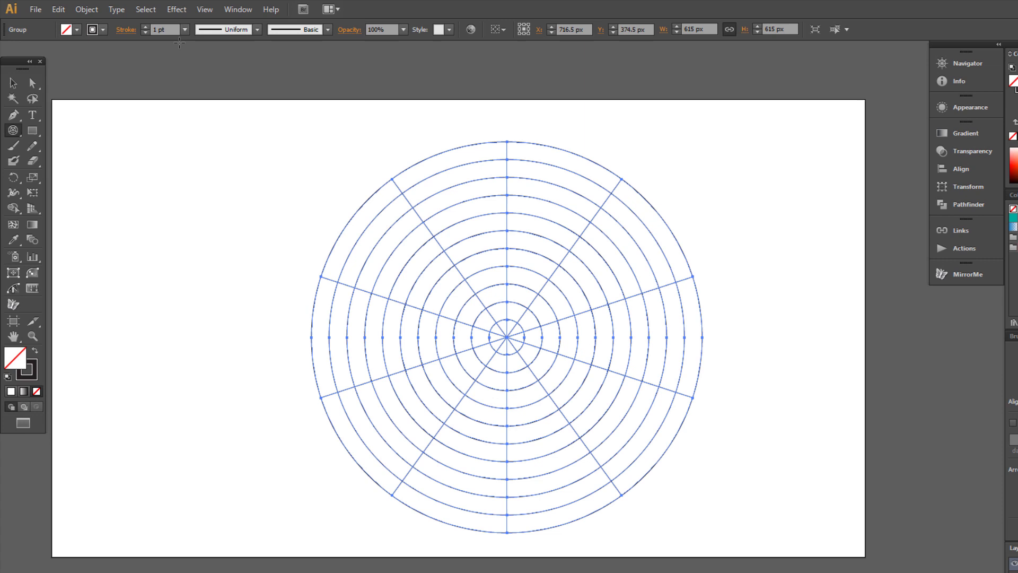
Step: Set the polar grid's stroke weight to 15 pt
left_click(168, 29)
type("15")
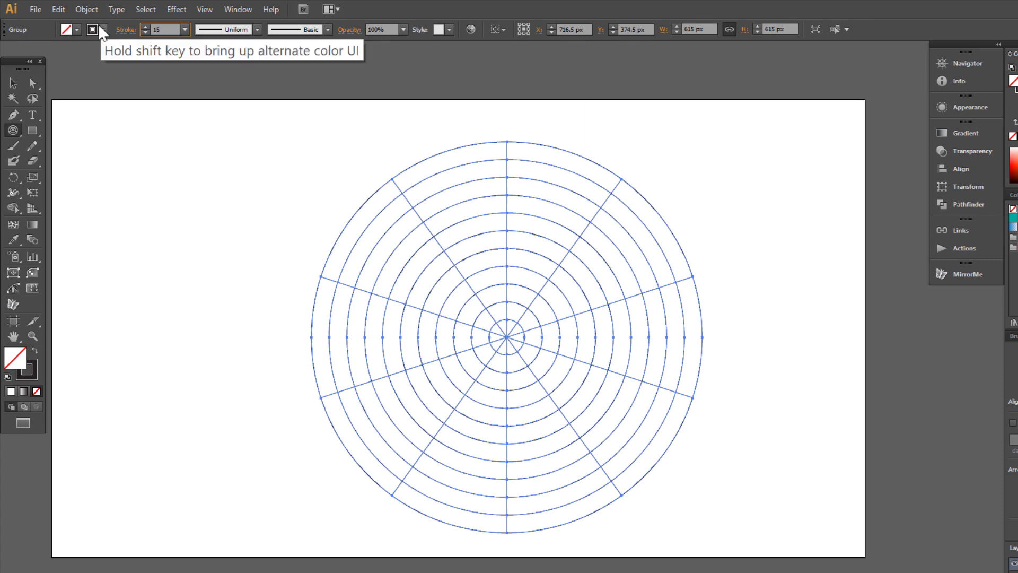
key("Return")
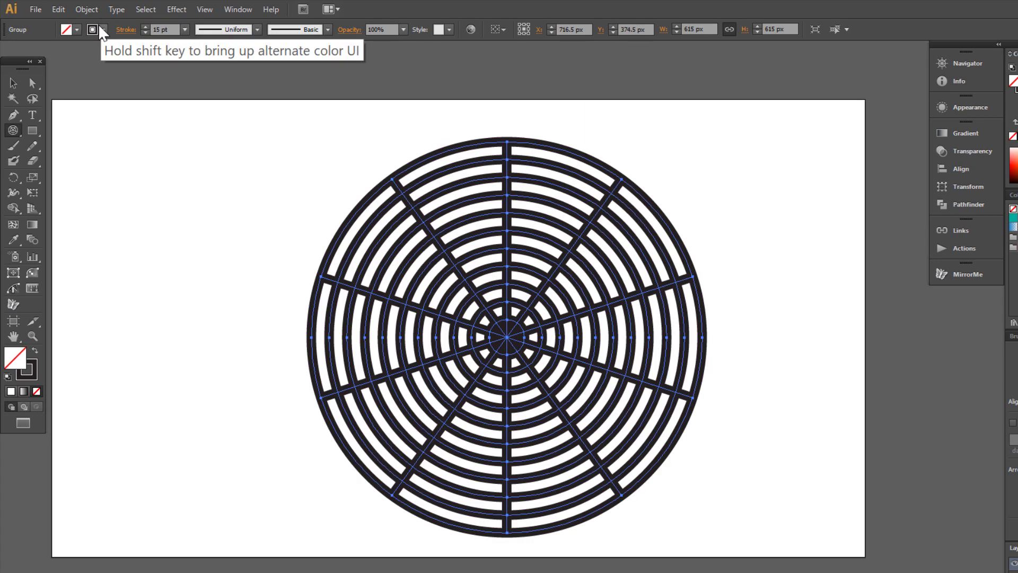
Step: Expand the grid's thick strokes into filled shapes via Object > Expand
left_click(90, 10)
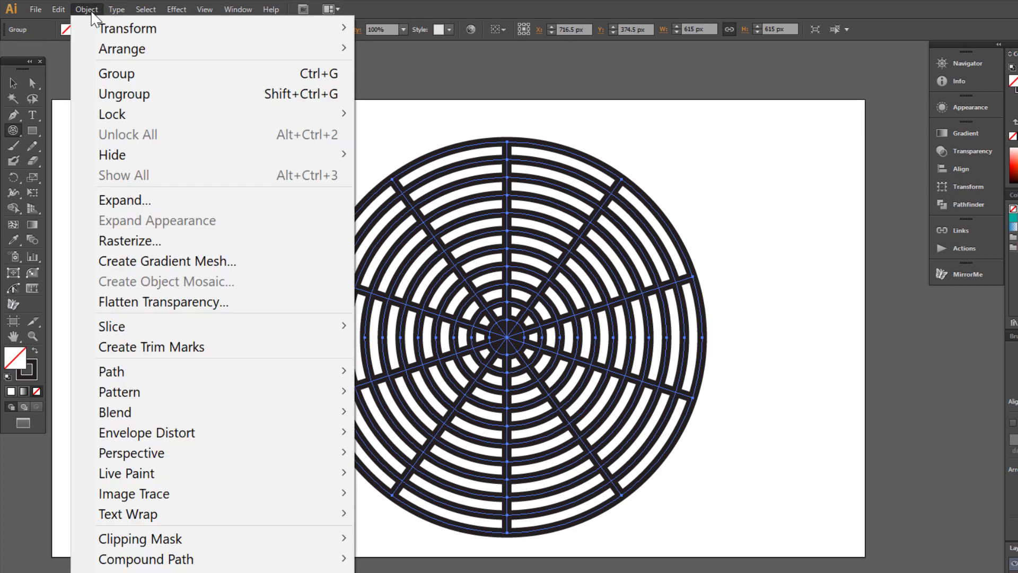
left_click(133, 201)
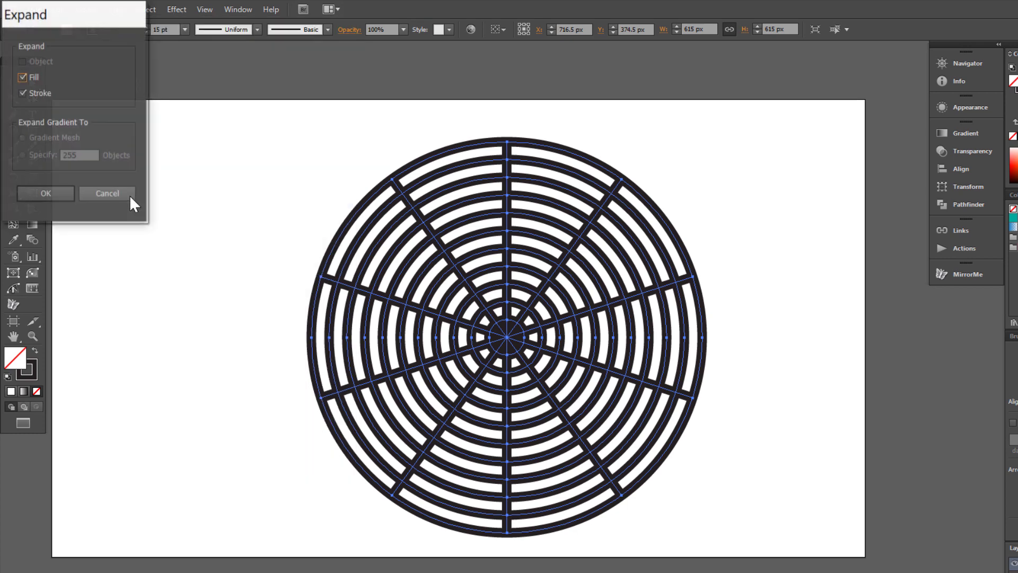
left_click(59, 194)
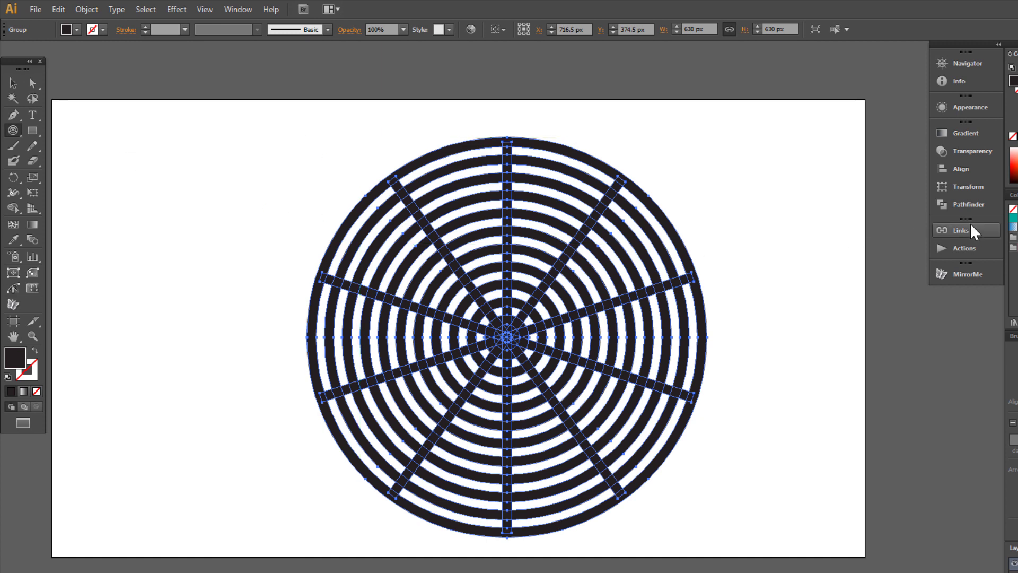
Step: Split the expanded grid at every intersection with Pathfinder's Divide
left_click(968, 205)
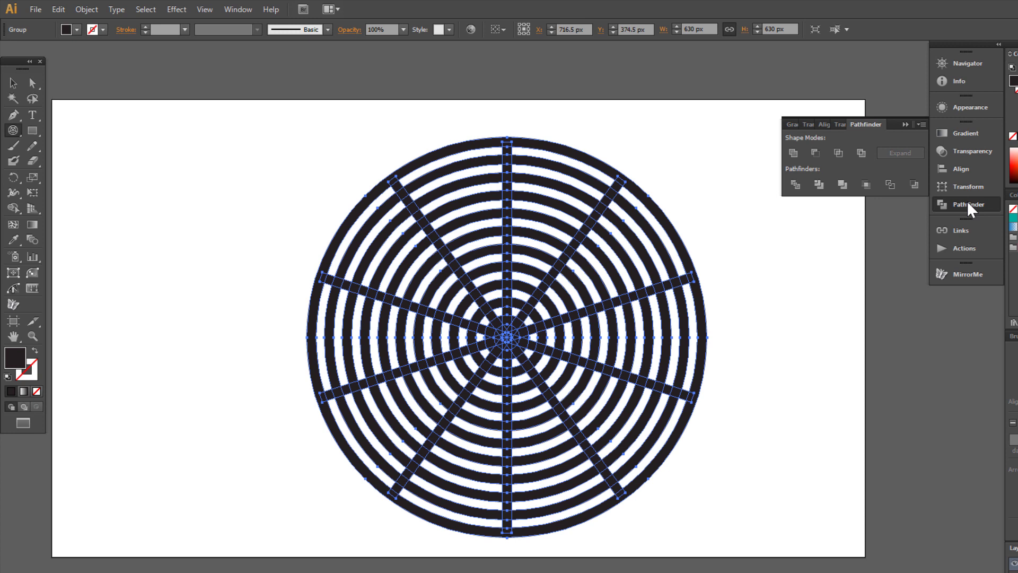
left_click(795, 184)
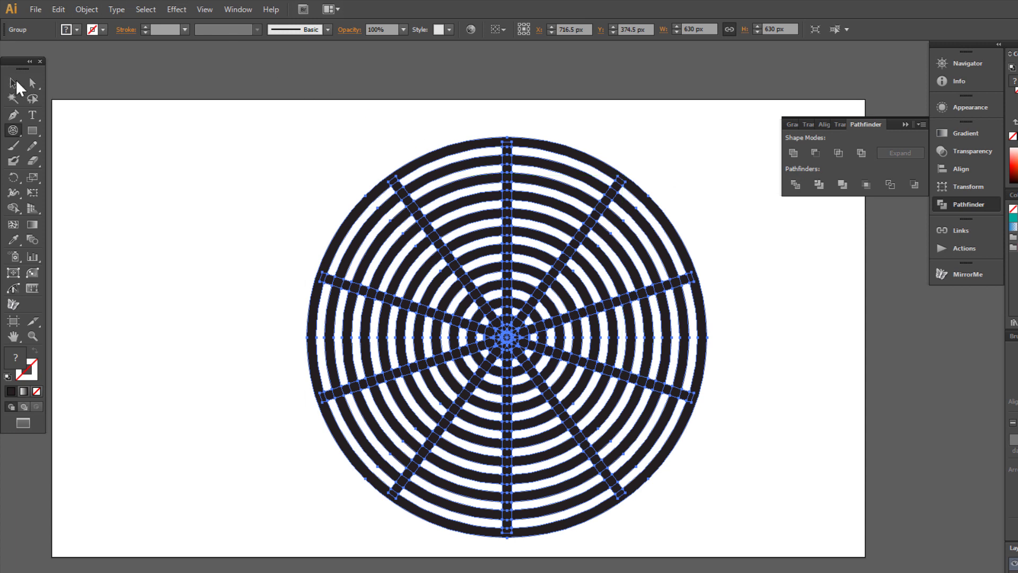
left_click(32, 83)
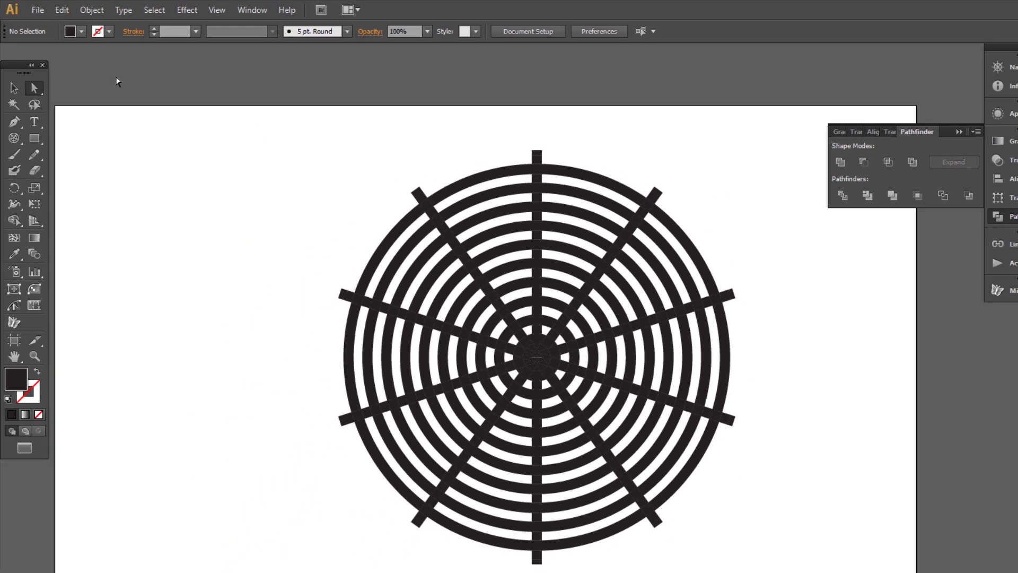
Step: Select the whole divided grid and run Object > Path > Clean Up to strip stray points and unpainted objects
left_click(19, 86)
left_click_drag(271, 109, 838, 572)
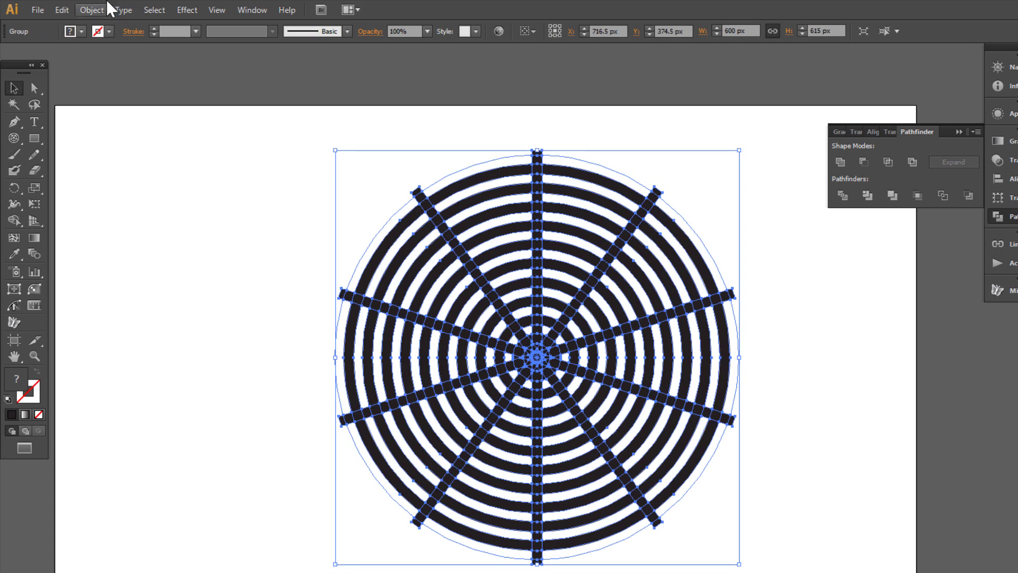
left_click(96, 10)
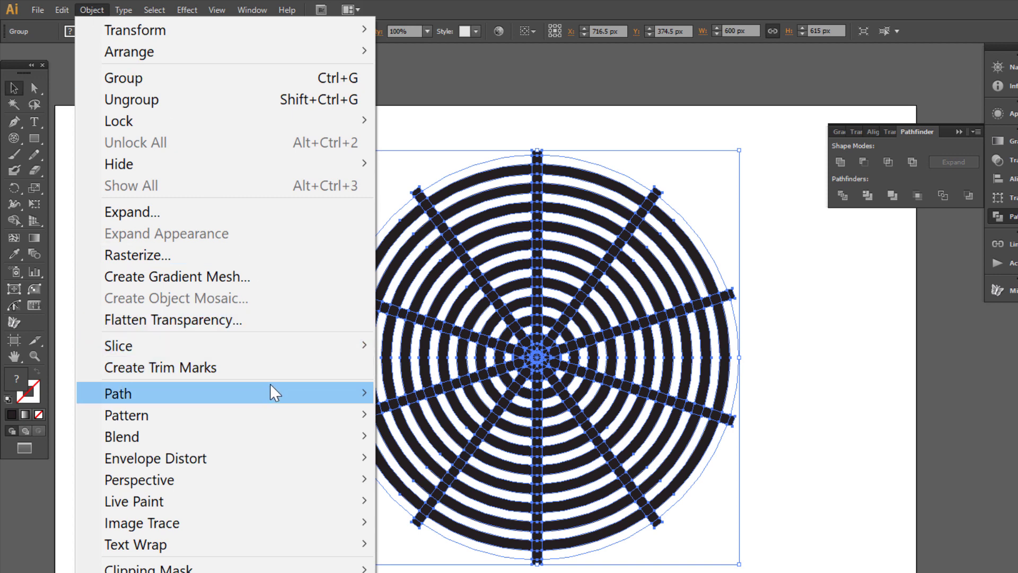
mouse_move(269, 396)
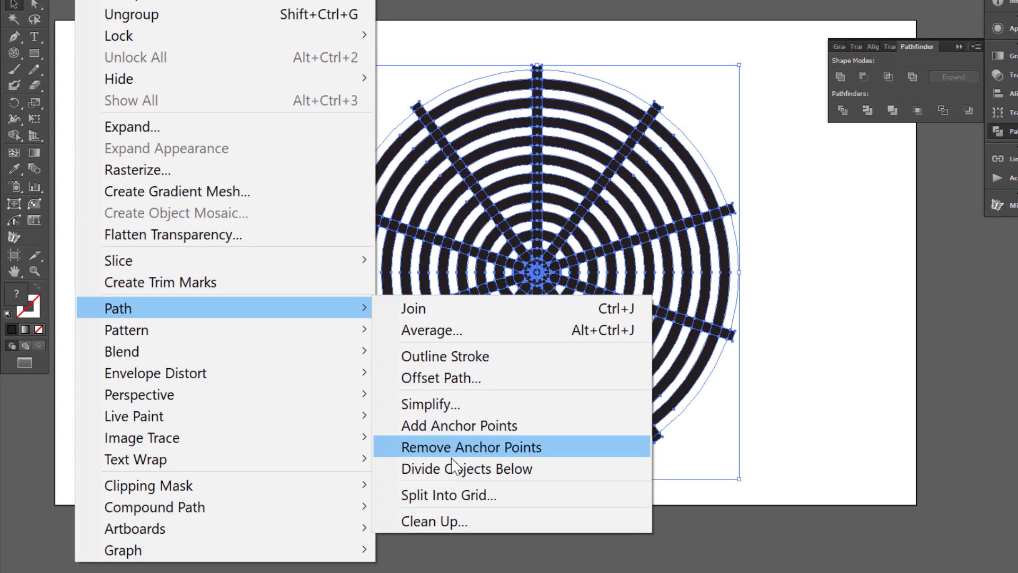
left_click(427, 521)
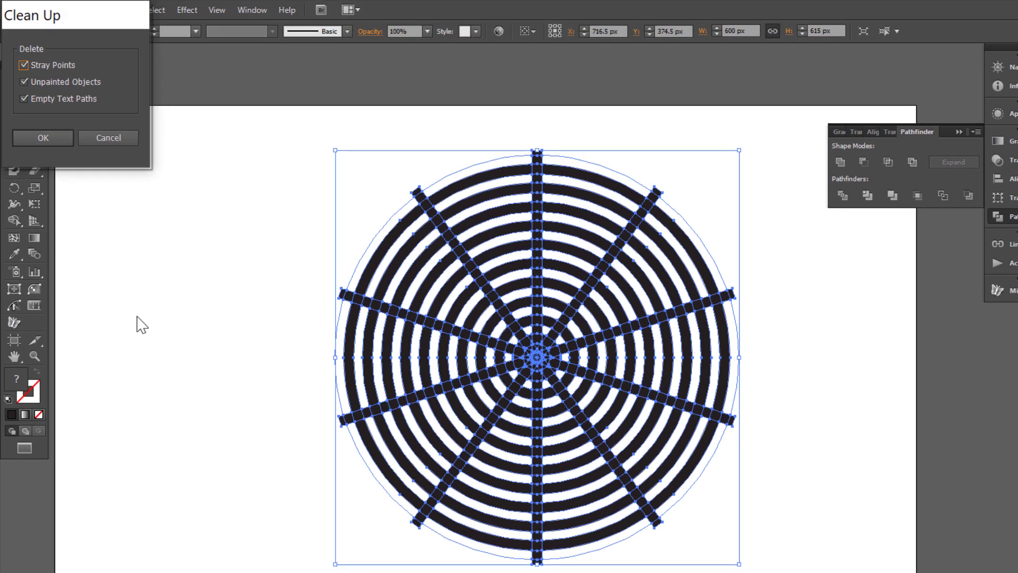
left_click(46, 138)
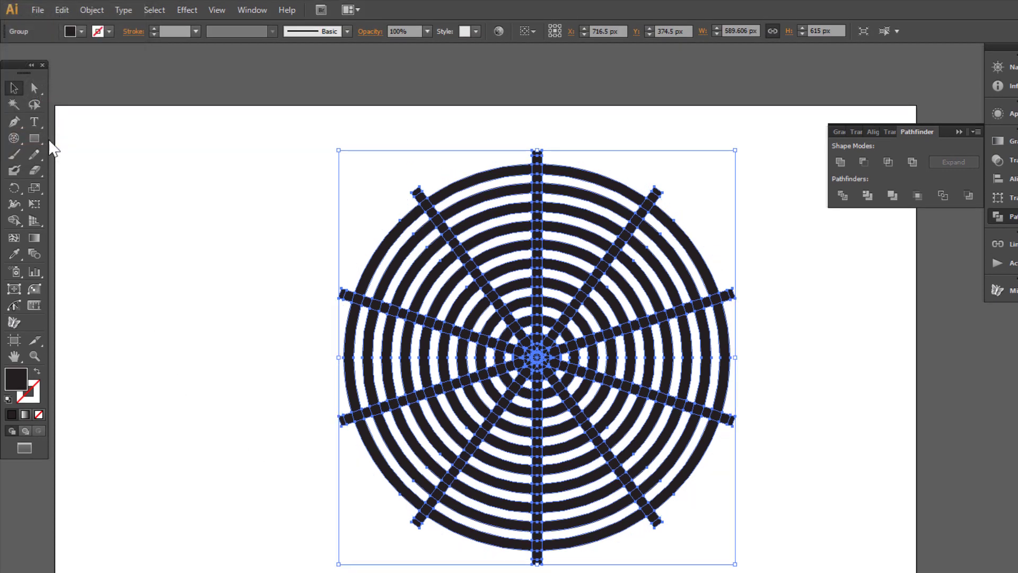
Step: Delete the stray piece above the top spoke and trim the protruding right-side spoke ends
left_click(35, 89)
left_click(333, 145)
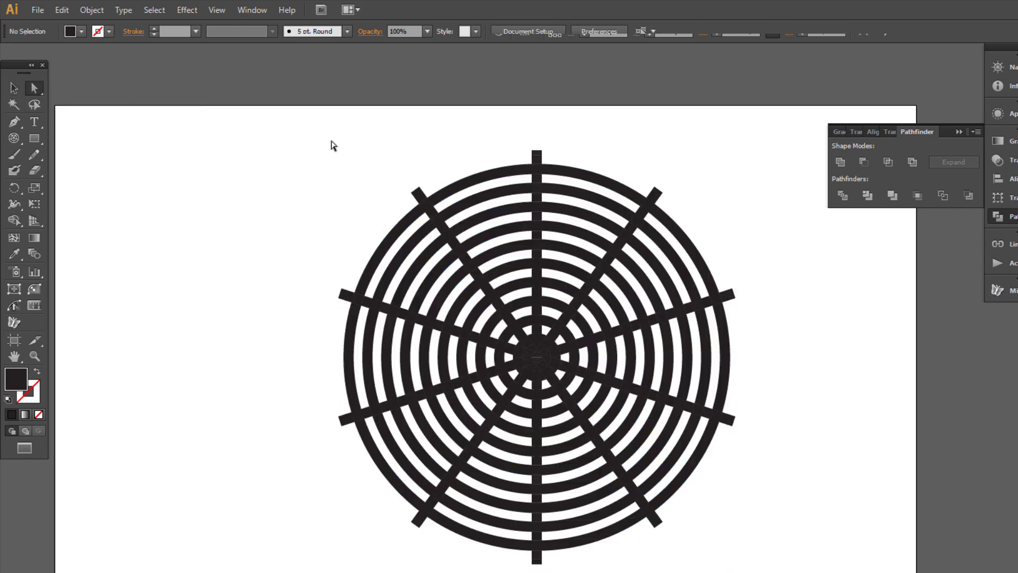
left_click_drag(521, 136, 567, 162)
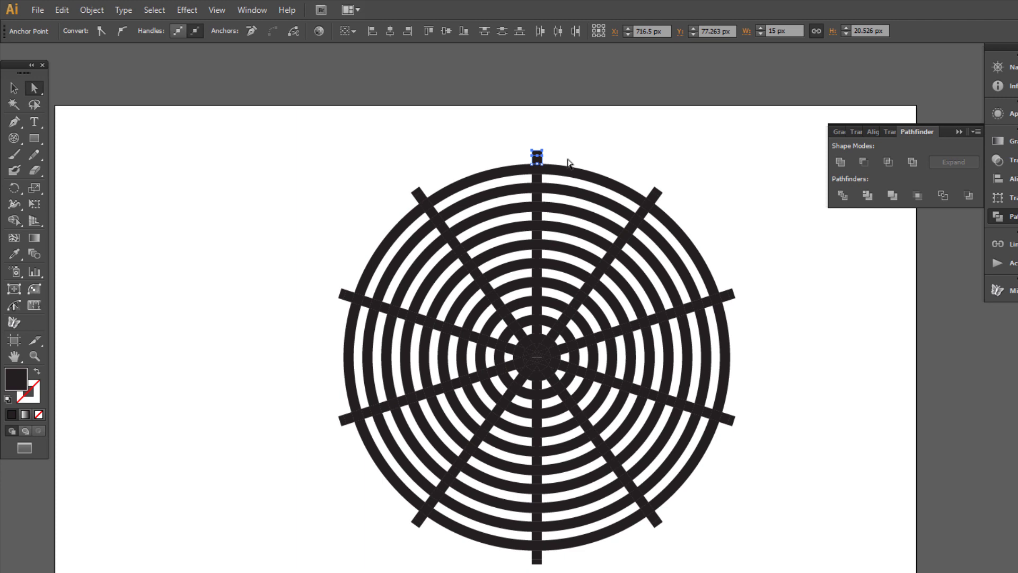
key("Delete")
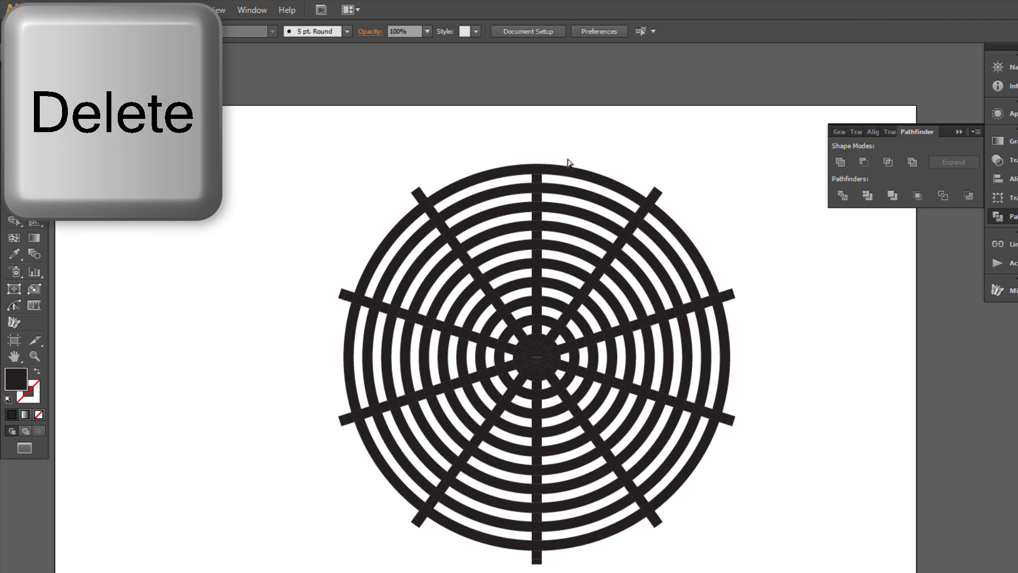
left_click_drag(645, 172, 716, 219)
key("Delete")
left_click_drag(727, 281, 754, 356)
key("Delete")
left_click_drag(744, 404, 724, 446)
key("Delete")
left_click_drag(669, 517, 653, 538)
key("Delete")
Step: Trim the bottom and left spoke ends, then select the upper-left outer ring piece
left_click_drag(556, 551, 536, 570)
key("Delete")
left_click_drag(429, 515, 419, 535)
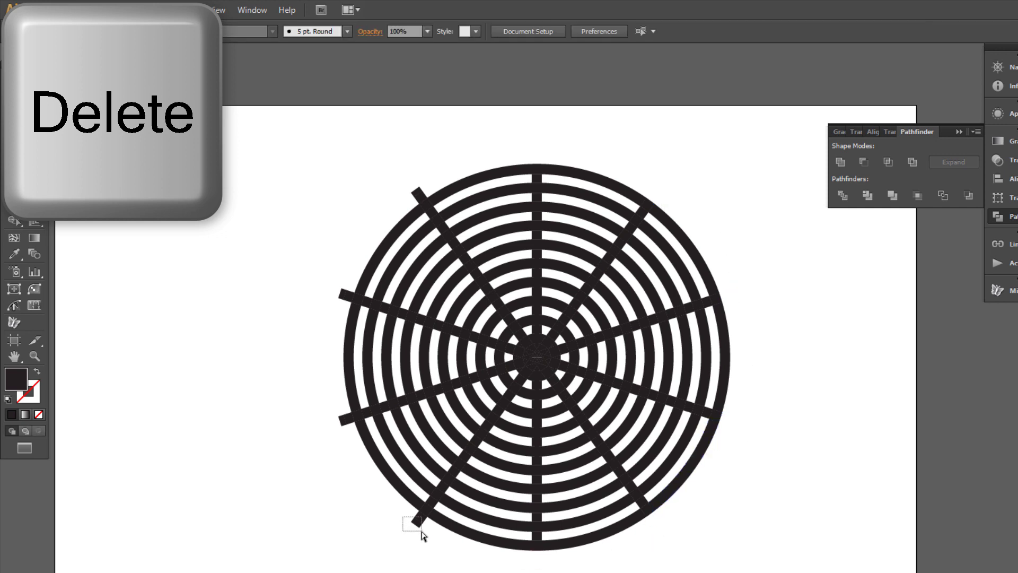
key("Delete")
left_click_drag(332, 411, 350, 432)
key("Delete")
left_click_drag(328, 284, 350, 305)
key("Delete")
left_click_drag(408, 170, 424, 201)
key("Delete")
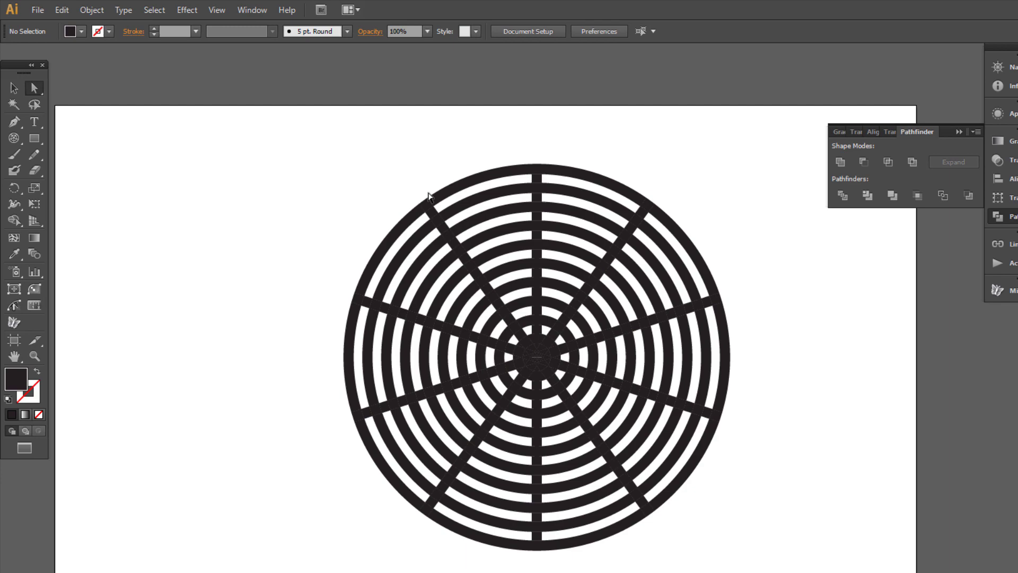
left_click(361, 301)
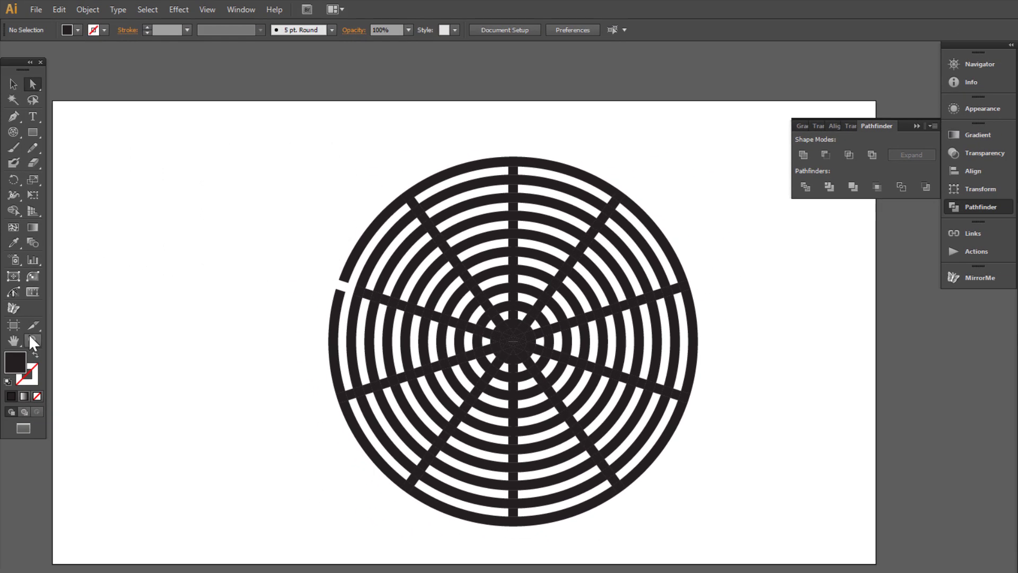
Step: Zoom in on the maze and delete three ring segments along the top
key("z")
left_click_drag(313, 120, 729, 540)
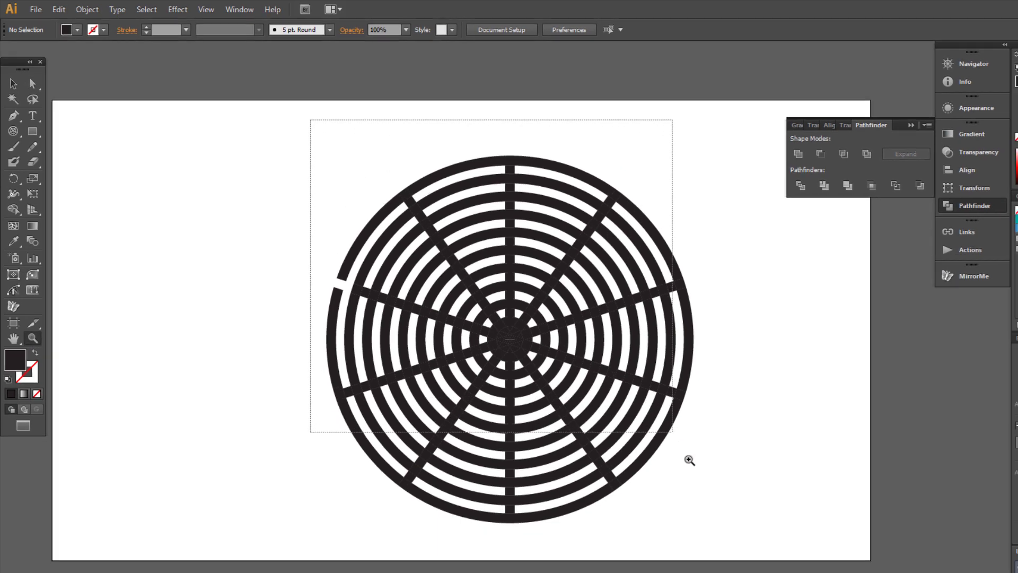
left_click_drag(602, 446, 601, 446)
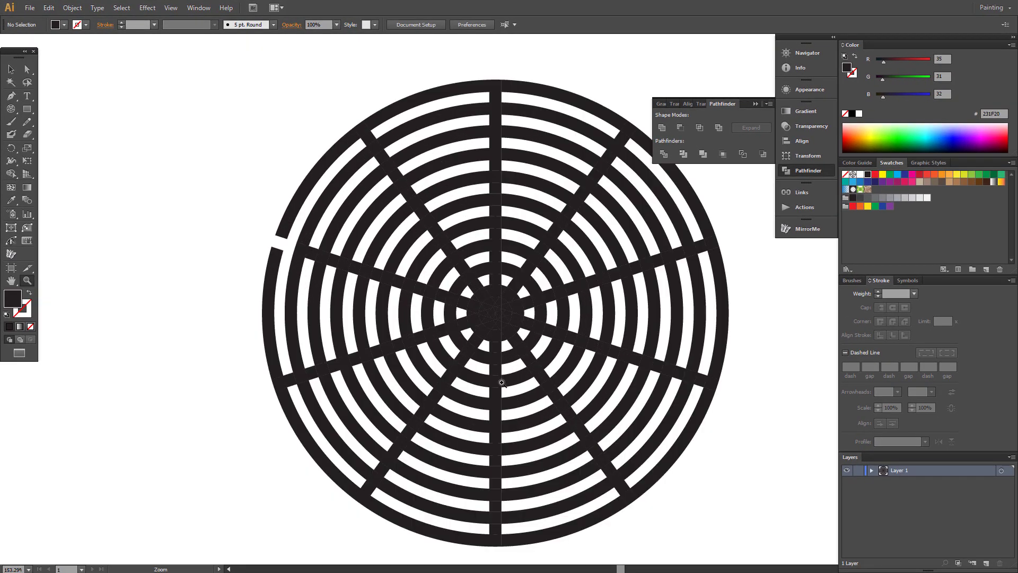
left_click_drag(501, 382, 422, 372)
left_click(27, 69)
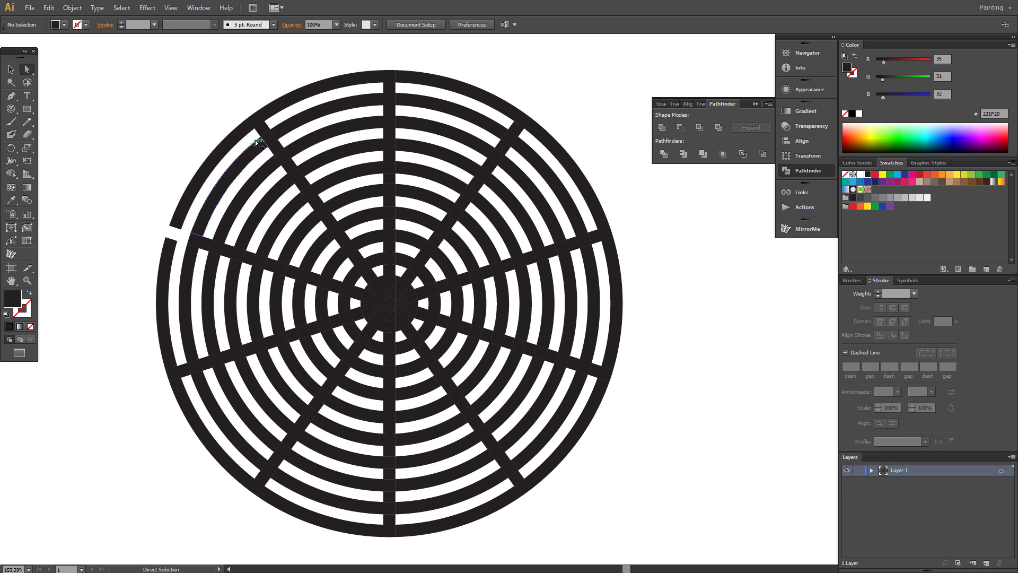
left_click(263, 130)
key("Delete")
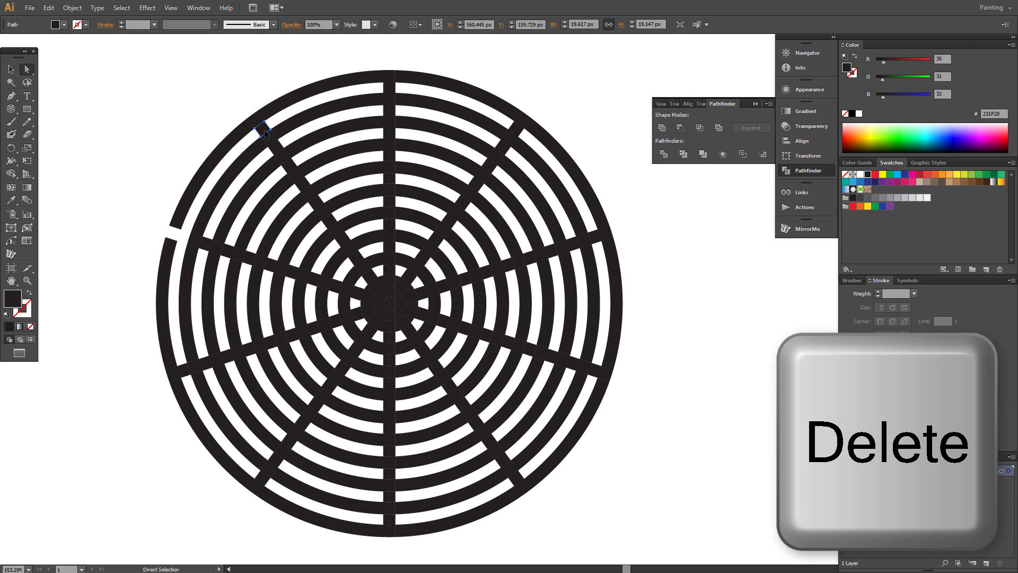
left_click(395, 93)
key("Delete")
left_click(516, 132)
key("Delete")
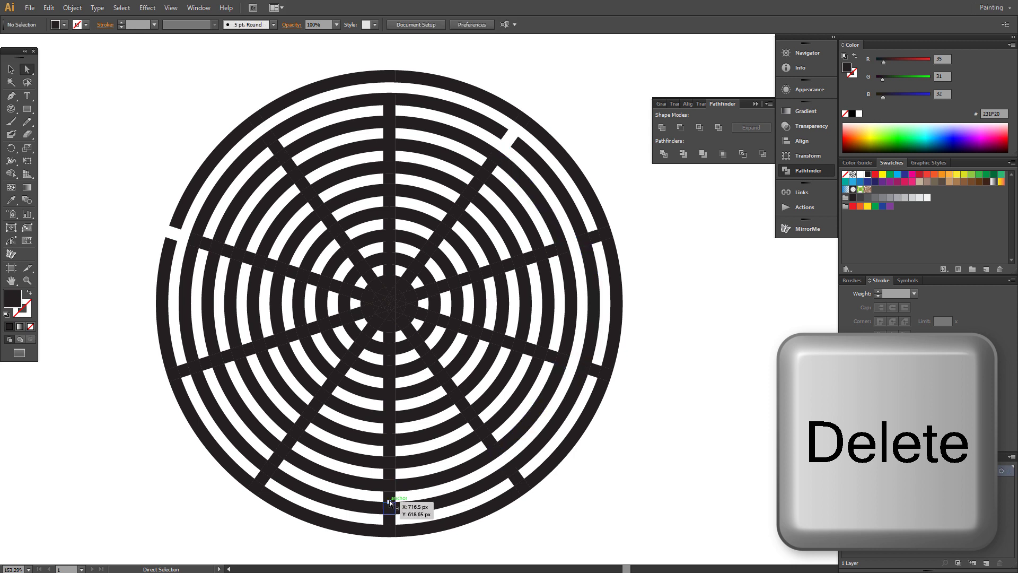
Step: Remove five spoke pieces at the bottom, right, top, lower left and upper left
left_click(389, 482)
key("Delete")
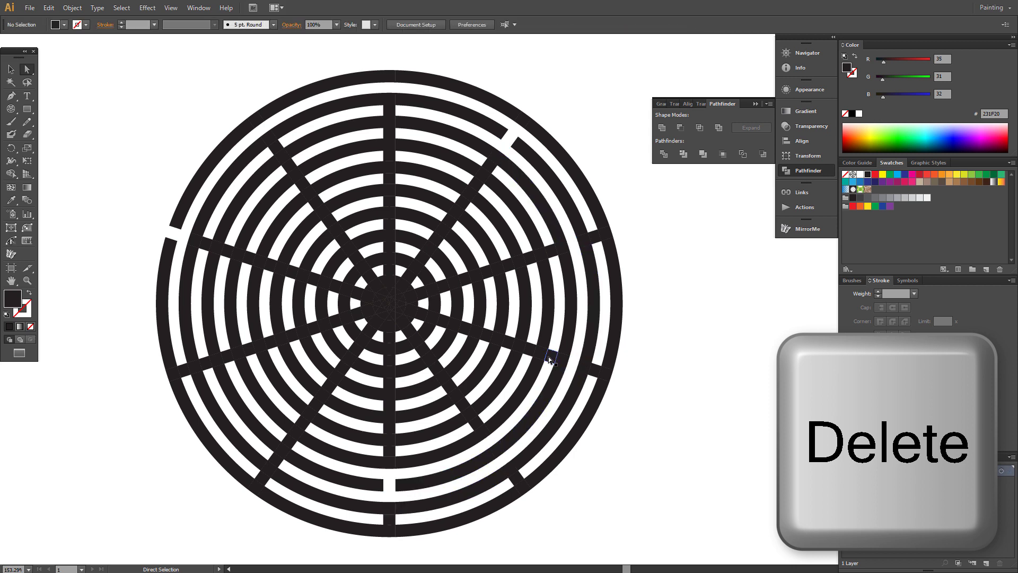
left_click(552, 356)
key("Delete")
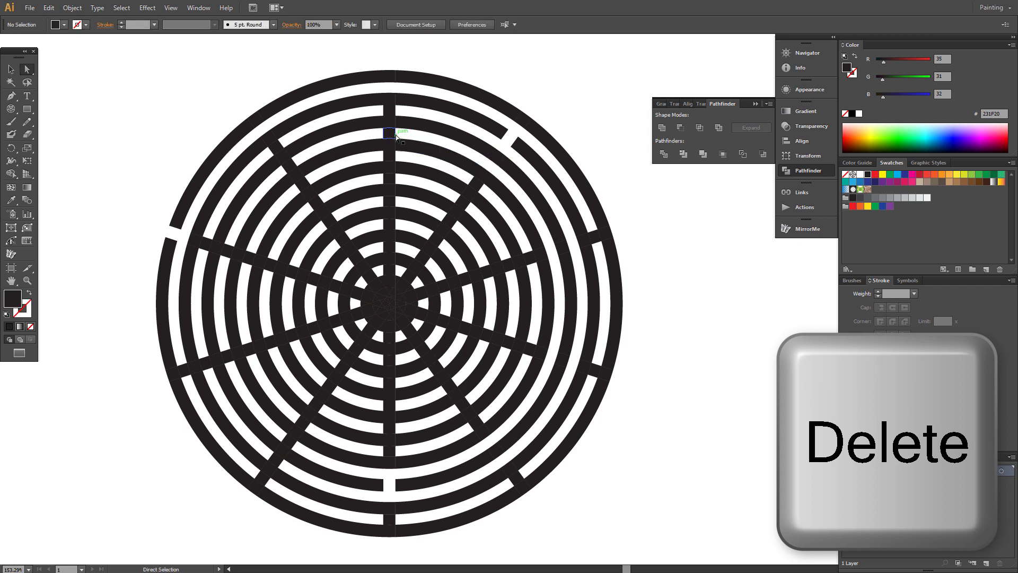
left_click(390, 158)
key("Delete")
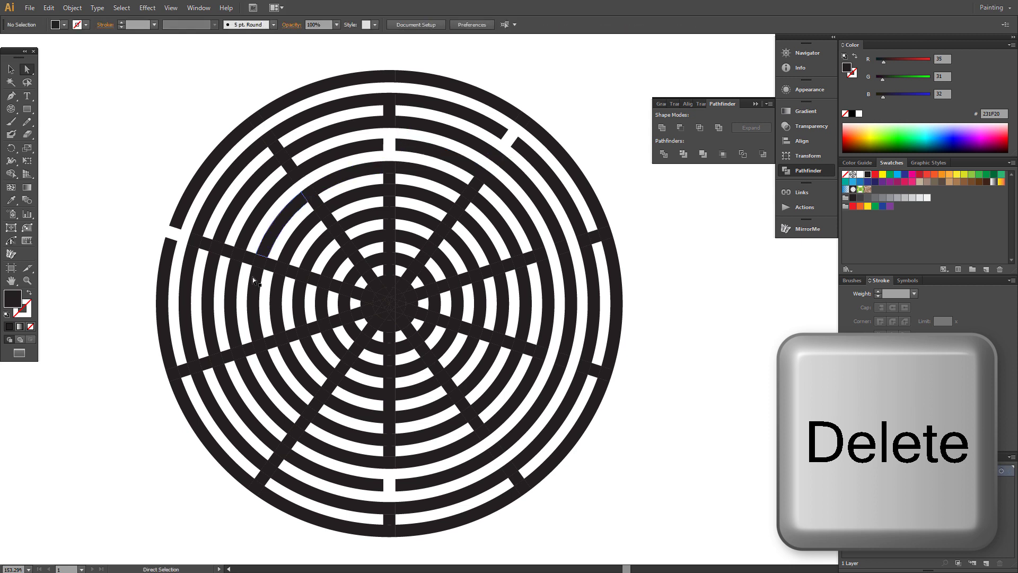
left_click(308, 419)
key("Delete")
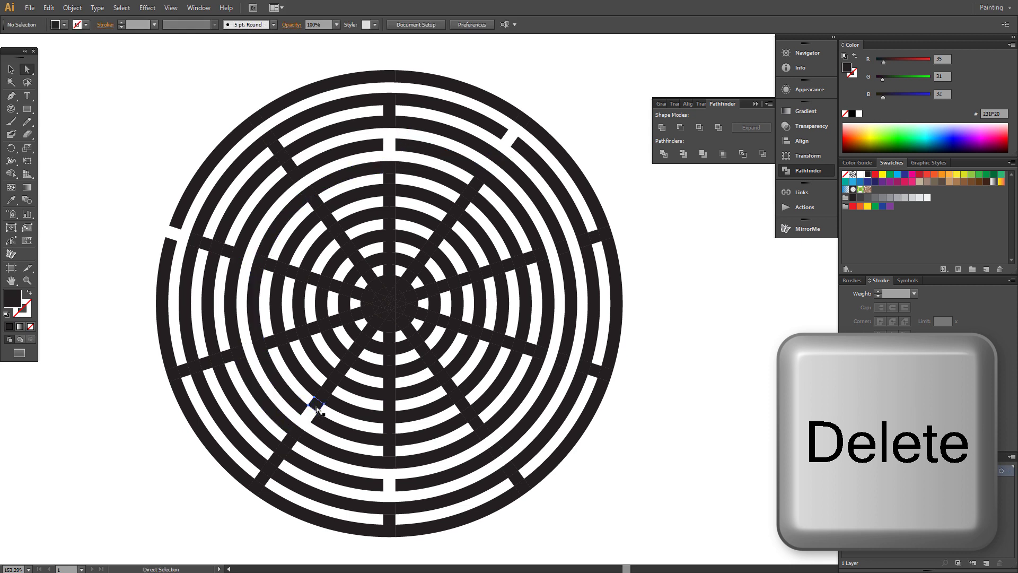
left_click(325, 214)
key("Delete")
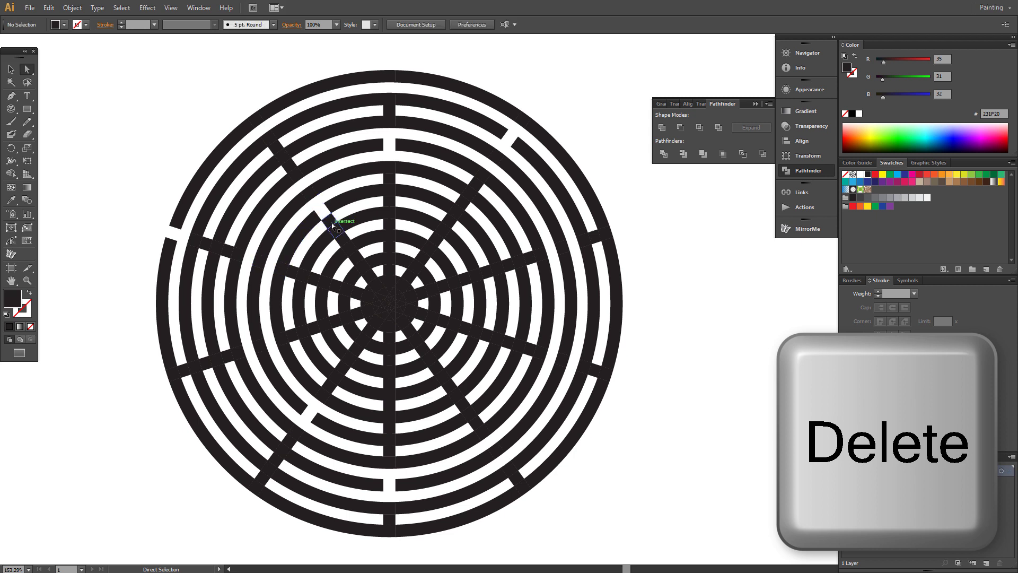
Step: Delete ring pieces in the upper right, right side, inner left and left of centre
left_click(404, 213)
key("Delete")
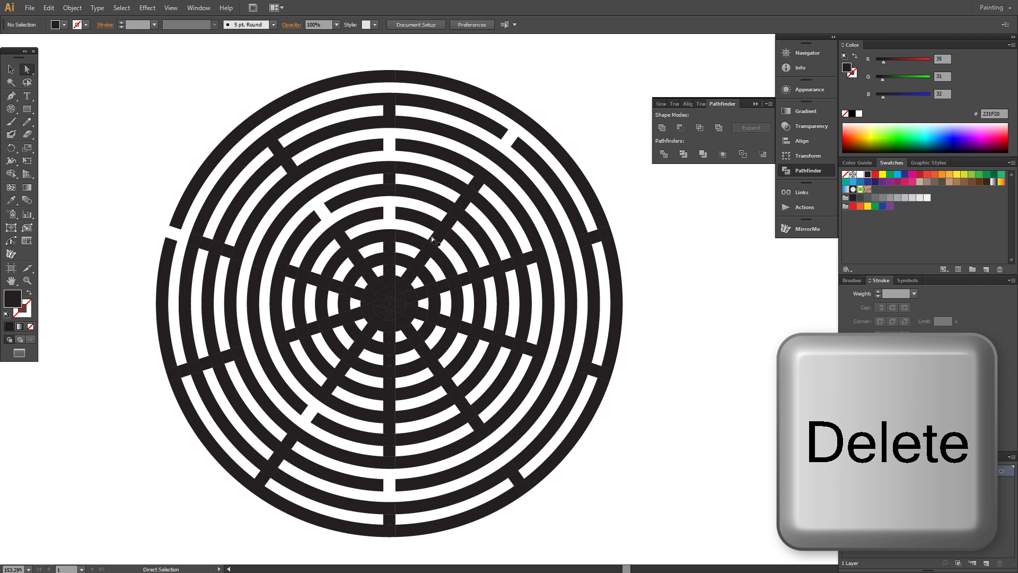
left_click(466, 281)
key("Delete")
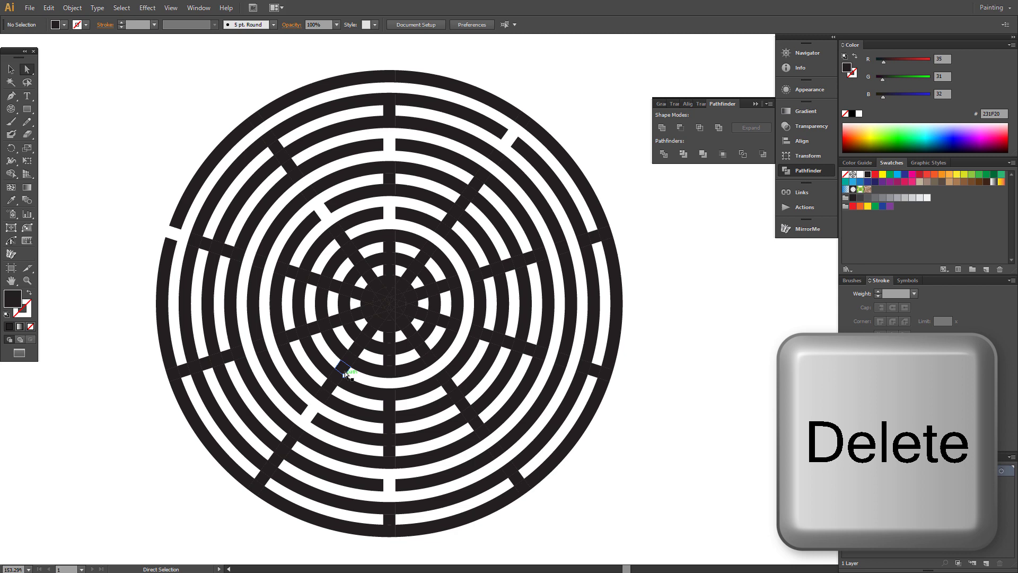
left_click(344, 288)
key("Delete")
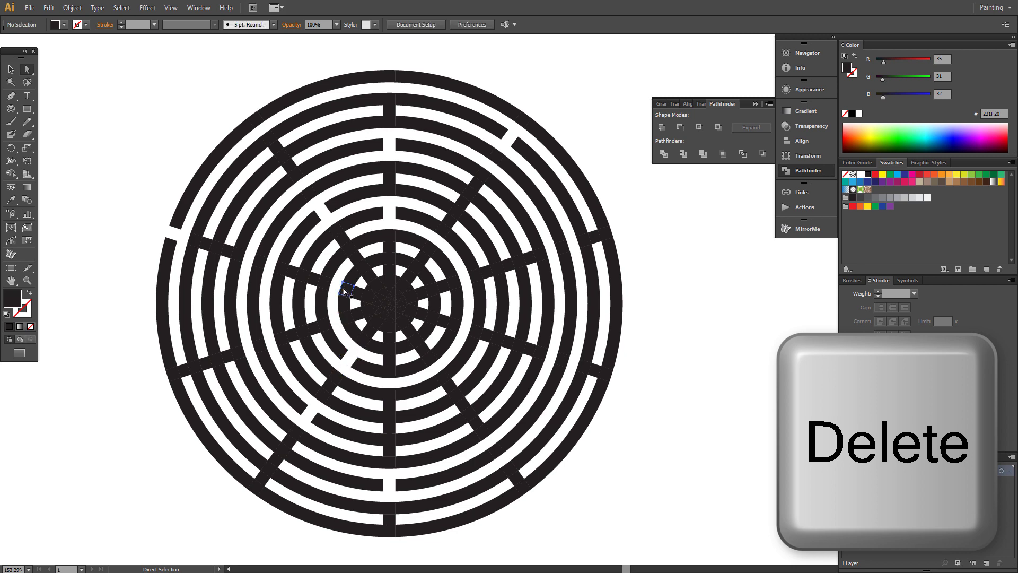
left_click(362, 300)
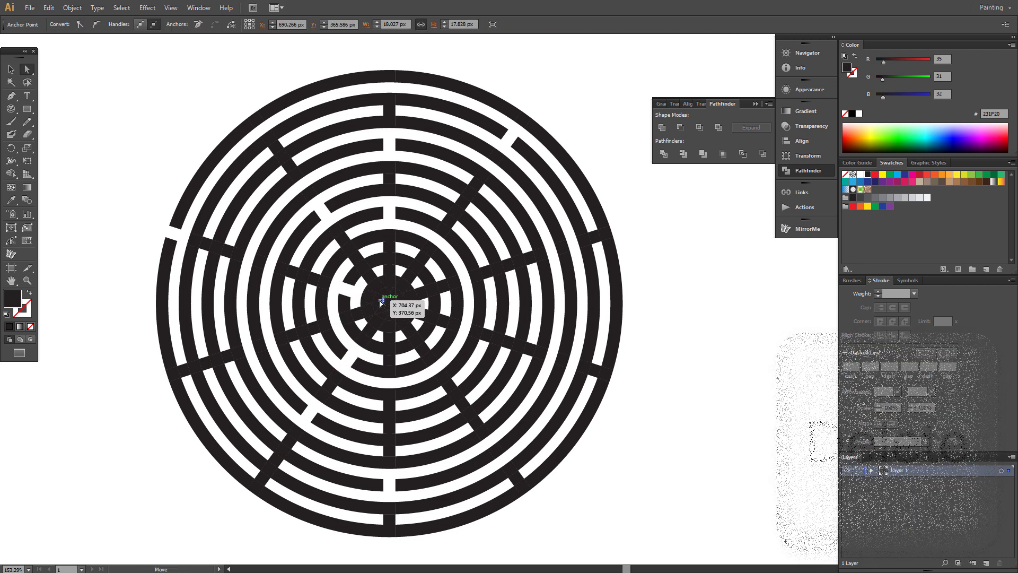
left_click(369, 298)
key("Delete")
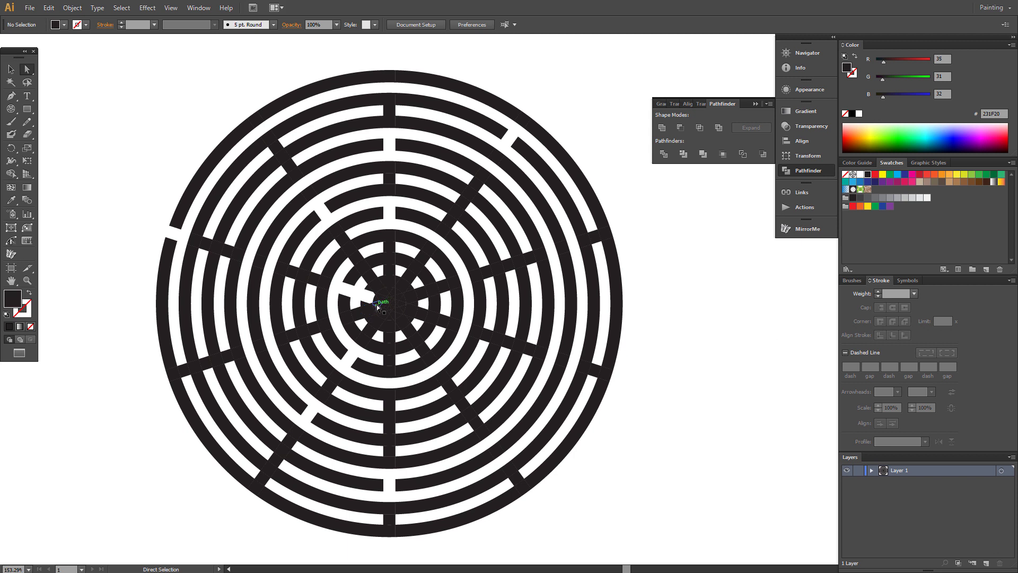
Step: Zoom into the centre and lasso-delete the guide lines and dark centre shape
left_click(27, 283)
left_click_drag(356, 266, 422, 341)
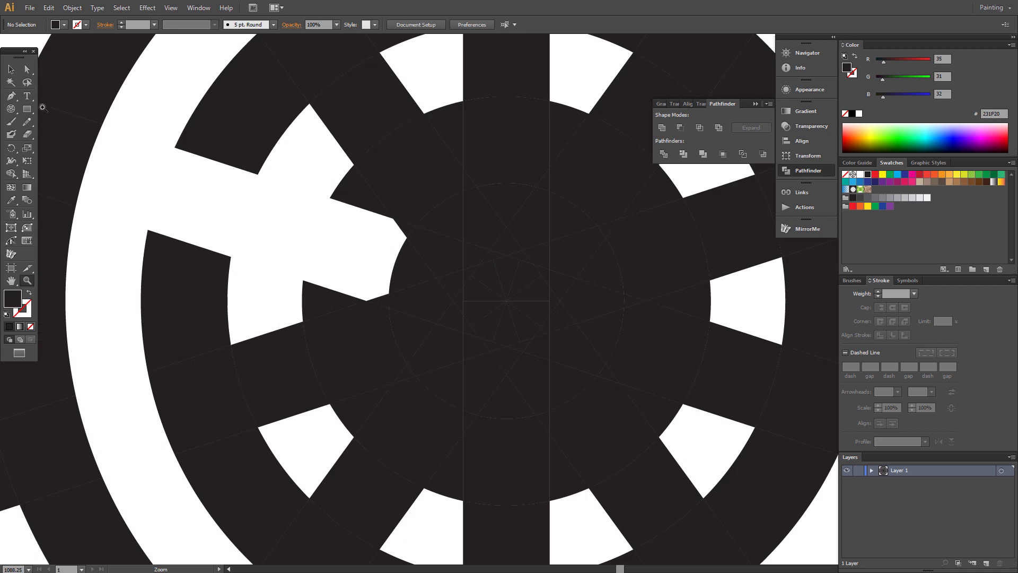
left_click(27, 82)
mouse_move(343, 222)
left_mouse_down()
mouse_move(439, 142)
mouse_move(523, 133)
mouse_move(590, 156)
left_mouse_up()
mouse_move(669, 268)
left_mouse_down()
mouse_move(616, 416)
mouse_move(557, 459)
mouse_move(465, 448)
mouse_move(398, 426)
mouse_move(347, 333)
mouse_move(339, 245)
mouse_move(345, 220)
left_mouse_up()
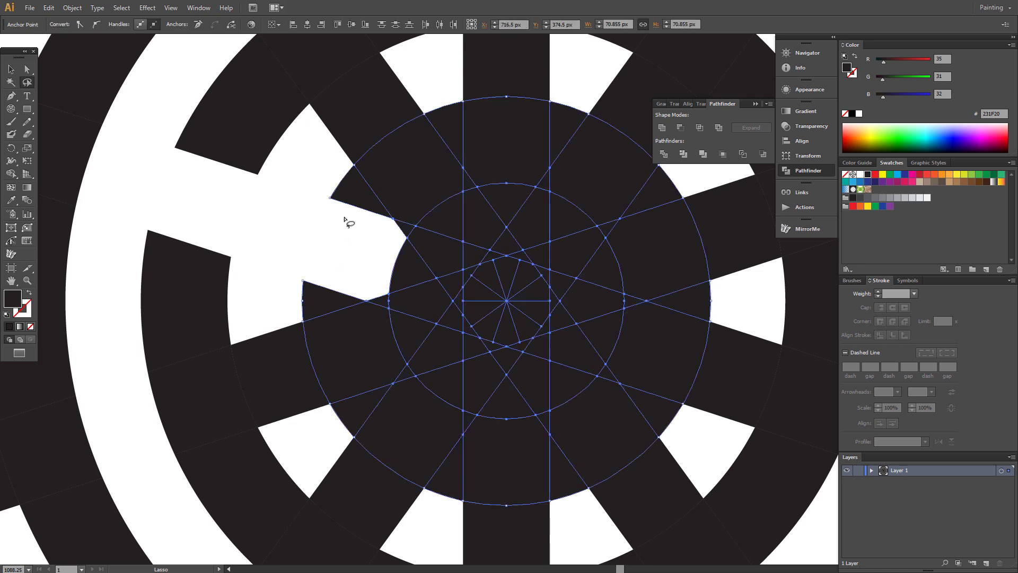
key("Delete")
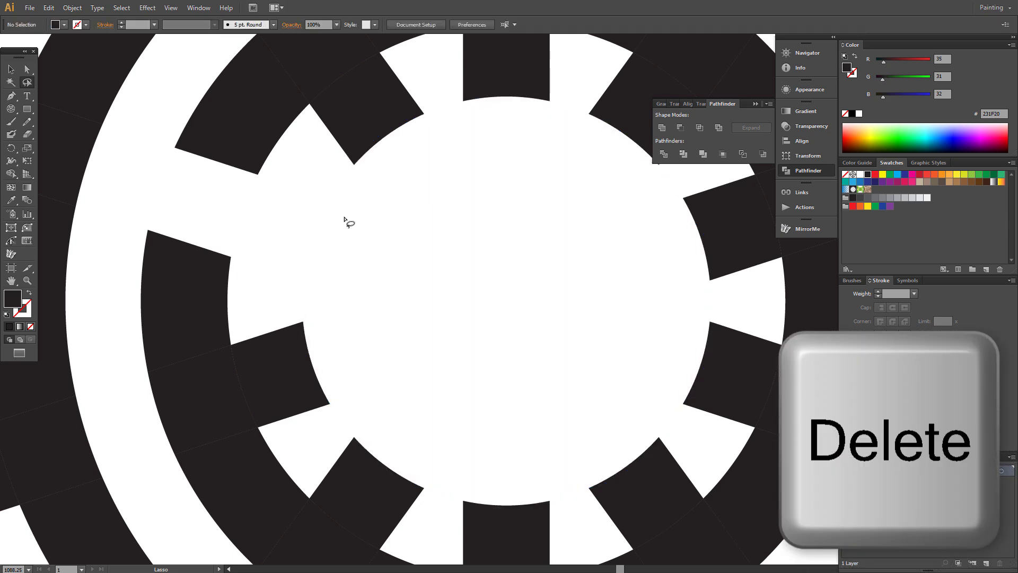
Step: Lasso-delete the remaining inner ring segments, leaving an empty white centre
mouse_move(319, 178)
left_mouse_down()
mouse_move(410, 100)
mouse_move(507, 81)
mouse_move(594, 100)
mouse_move(654, 141)
mouse_move(694, 196)
mouse_move(714, 256)
mouse_move(718, 393)
mouse_move(692, 463)
mouse_move(632, 498)
mouse_move(524, 526)
mouse_move(414, 514)
mouse_move(340, 475)
mouse_move(284, 365)
mouse_move(292, 242)
mouse_move(324, 157)
left_mouse_up()
key("Delete")
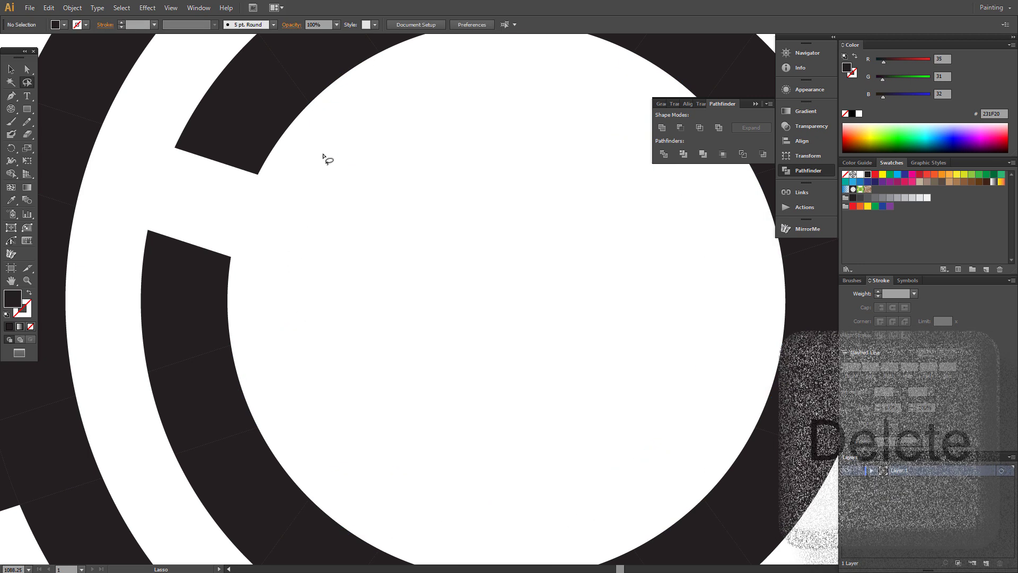
left_click(27, 280)
left_click(461, 299, "alt")
left_click(479, 298, "alt")
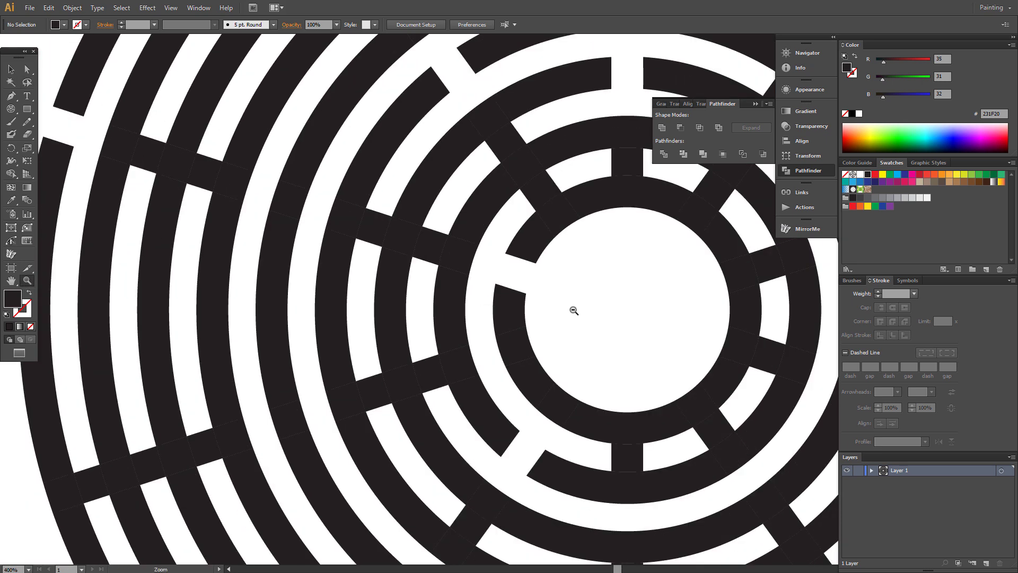
left_click(543, 321, "alt")
left_click(558, 318, "alt")
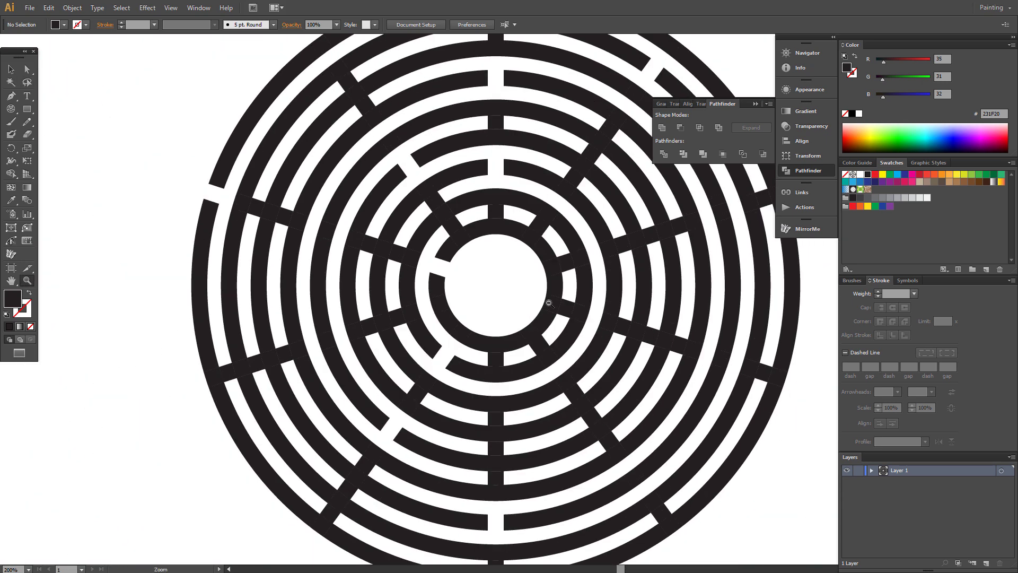
left_click(544, 302, "alt")
left_click_drag(524, 300, 421, 281)
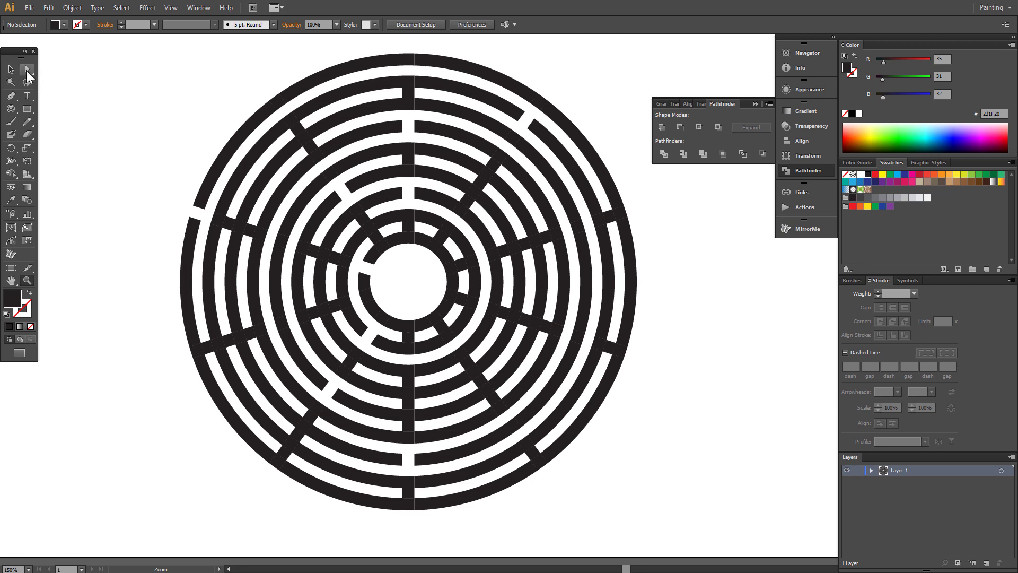
Step: Delete the lower-left arc piece and several outer connectors on the left and upper left
left_click(26, 70)
left_click(205, 236)
key("Delete")
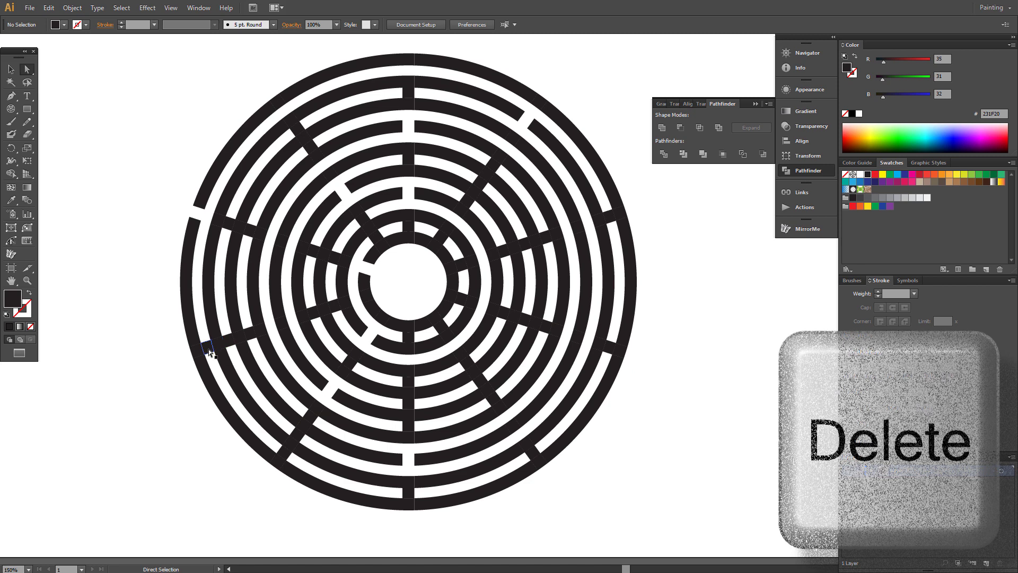
left_click(202, 349)
key("Delete")
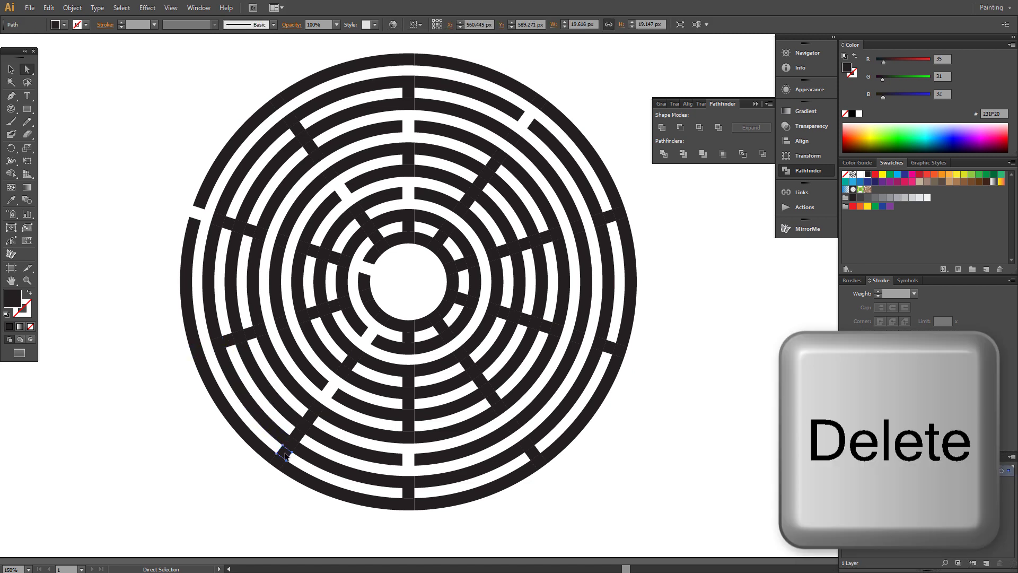
left_click(380, 480)
key("Delete")
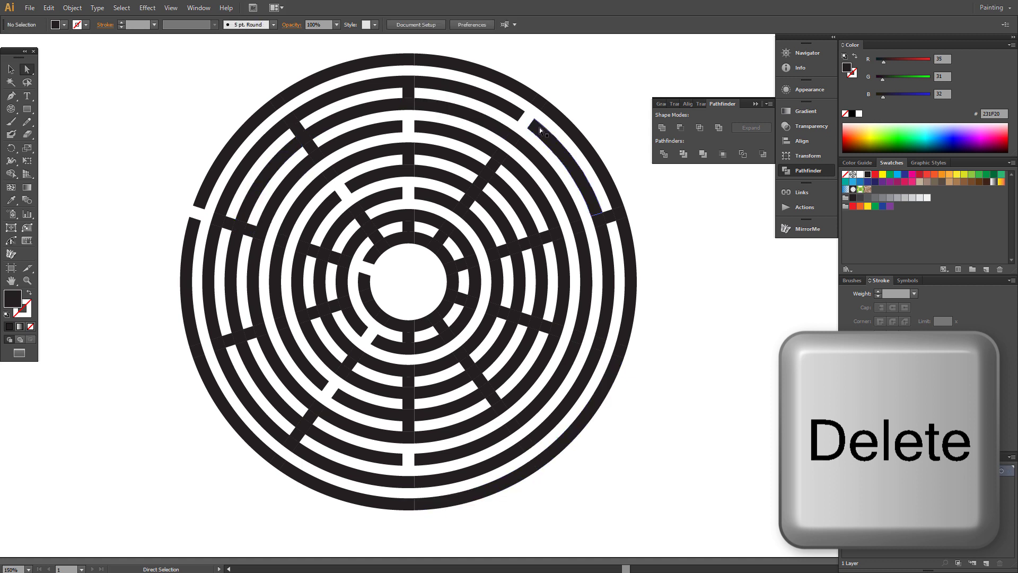
left_click(301, 130)
key("Delete")
Step: Remove more connectors on the left, lower left, upper left and lower right
left_click(225, 220)
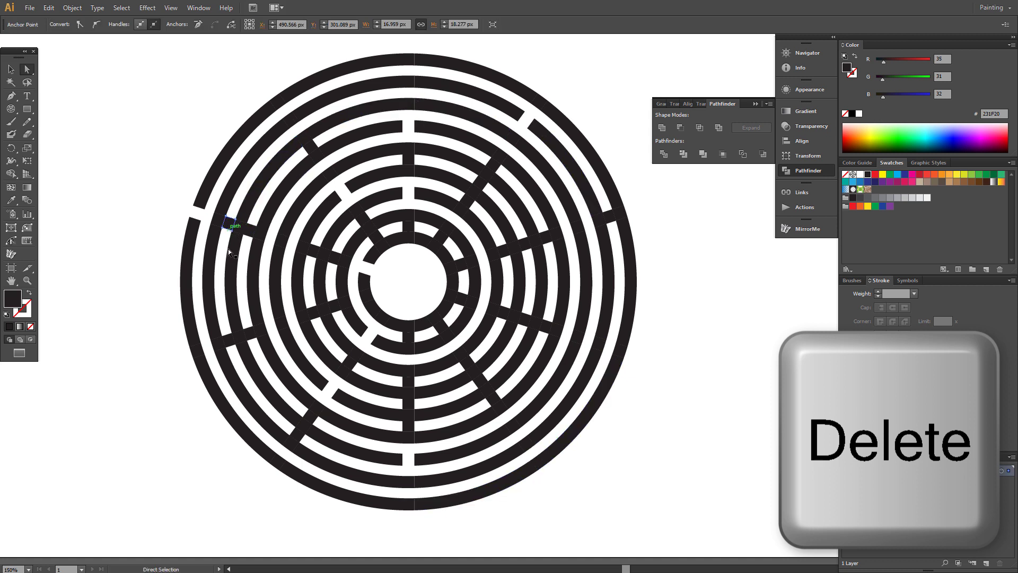
key("Delete")
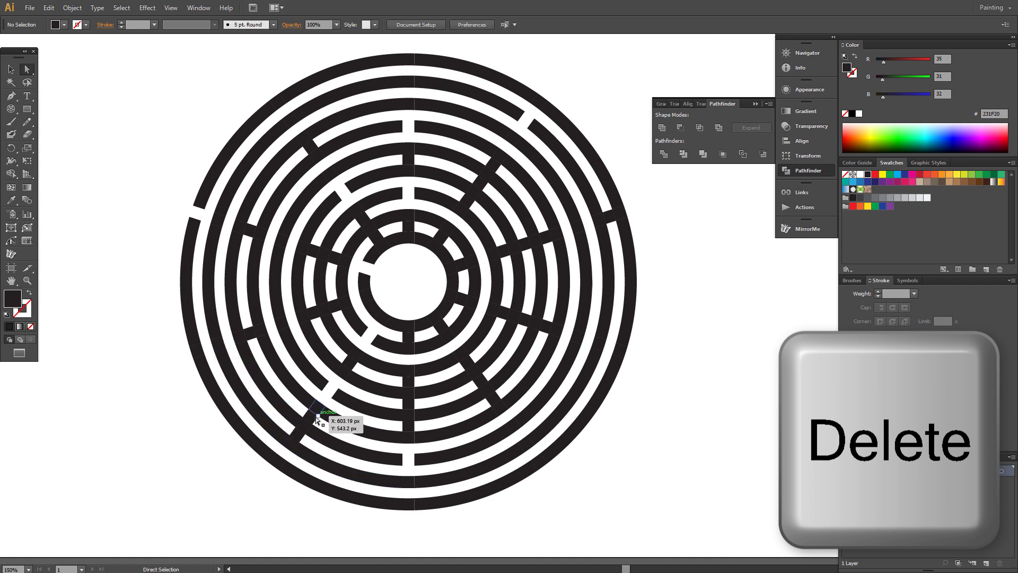
left_click(243, 353)
key("Delete")
left_click(311, 147)
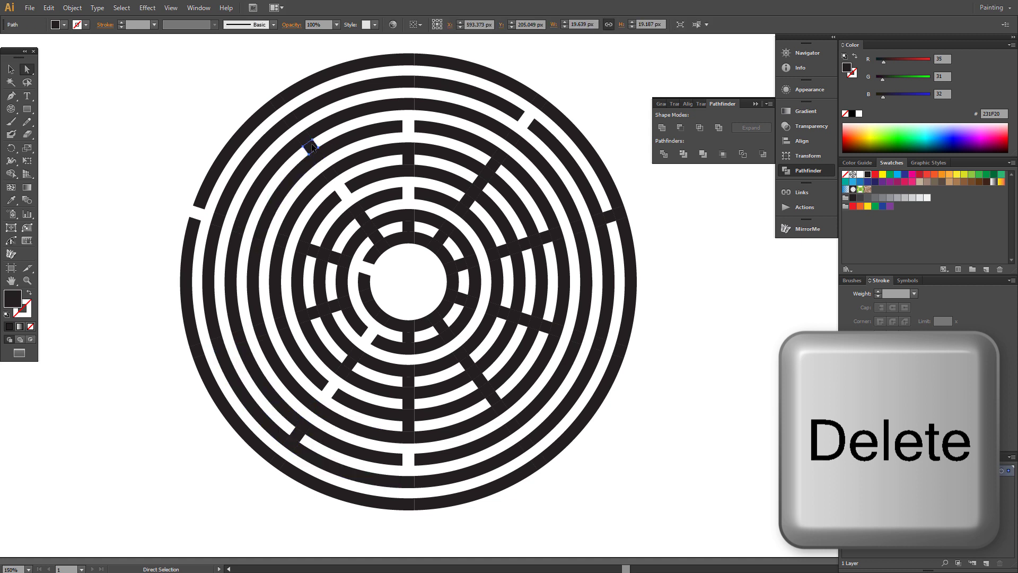
key("Delete")
left_click(492, 403)
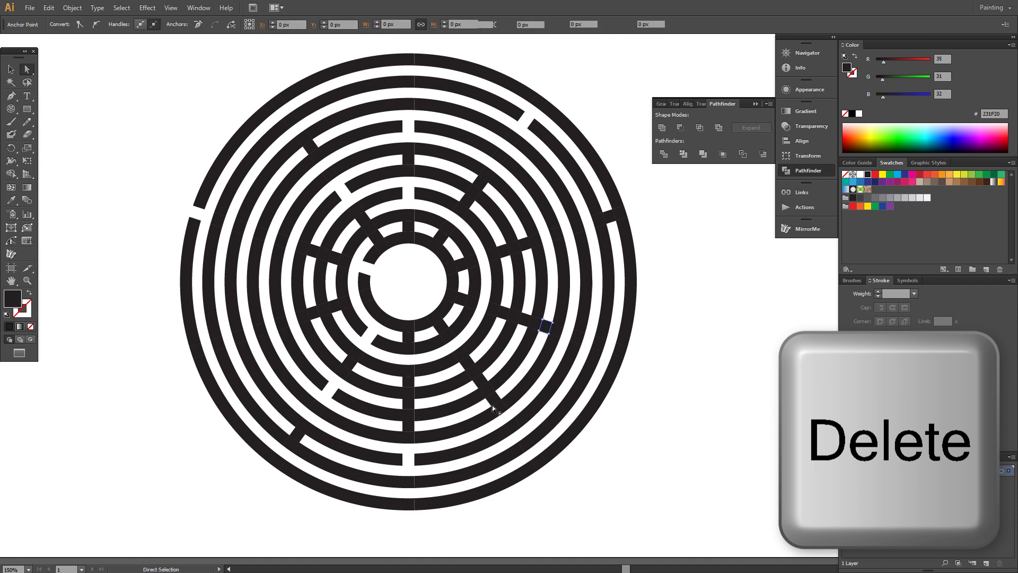
key("Delete")
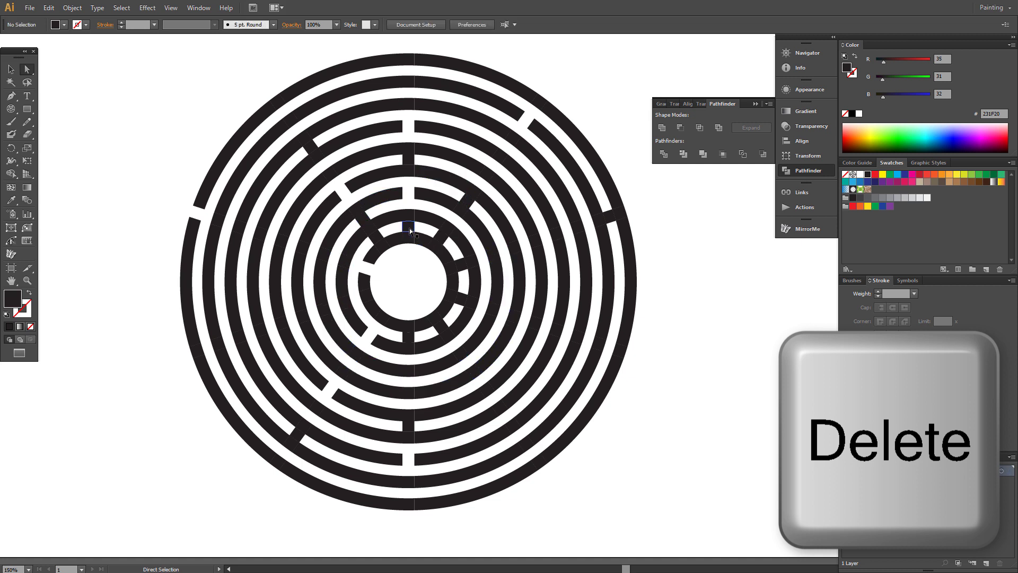
Step: Delete the inner connectors around the centre, on the right and below it
left_click(375, 238)
key("Delete")
left_click(441, 237)
key("Delete")
left_click(464, 272)
key("Delete")
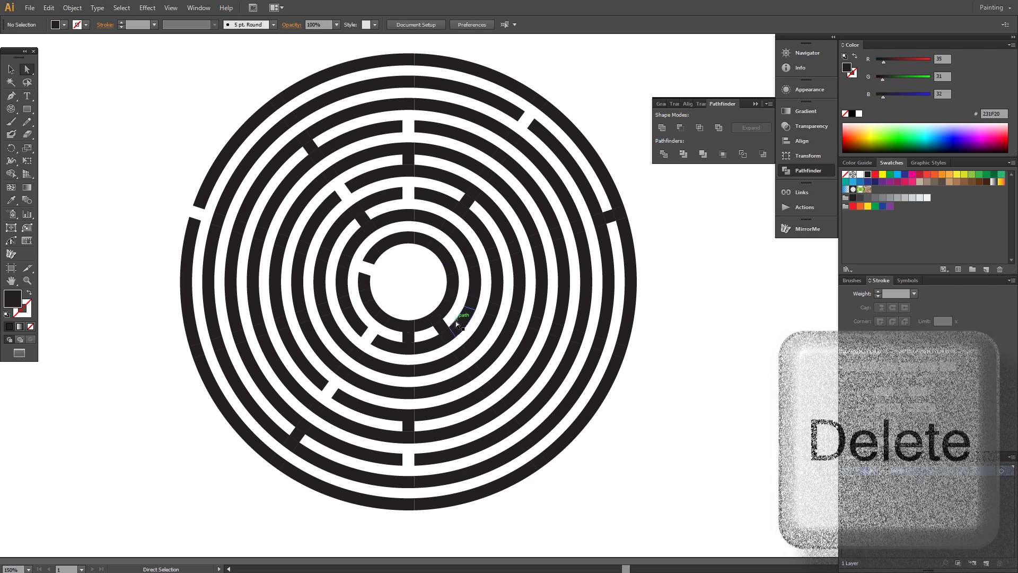
left_click(440, 327)
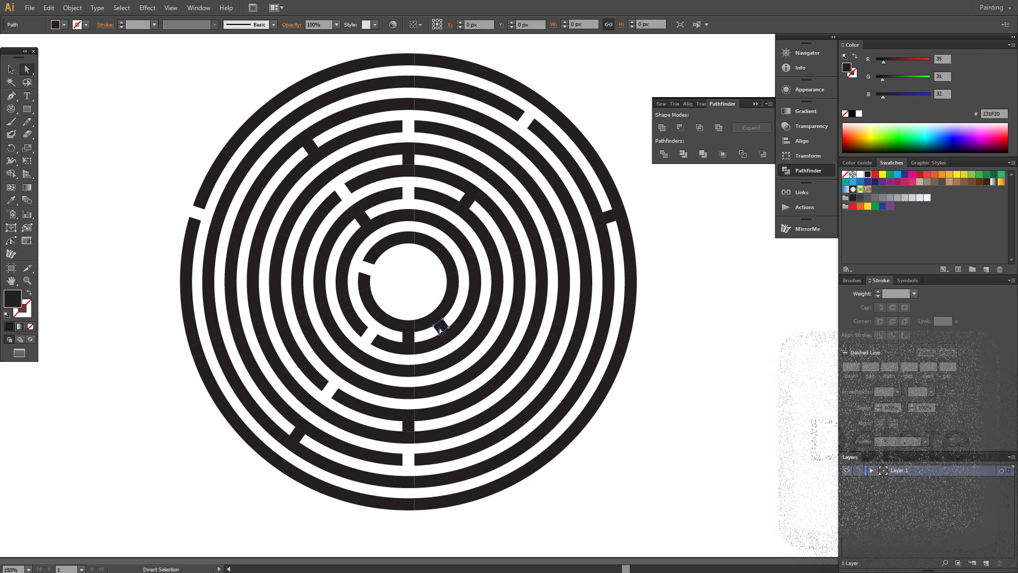
left_click(409, 339)
key("Delete")
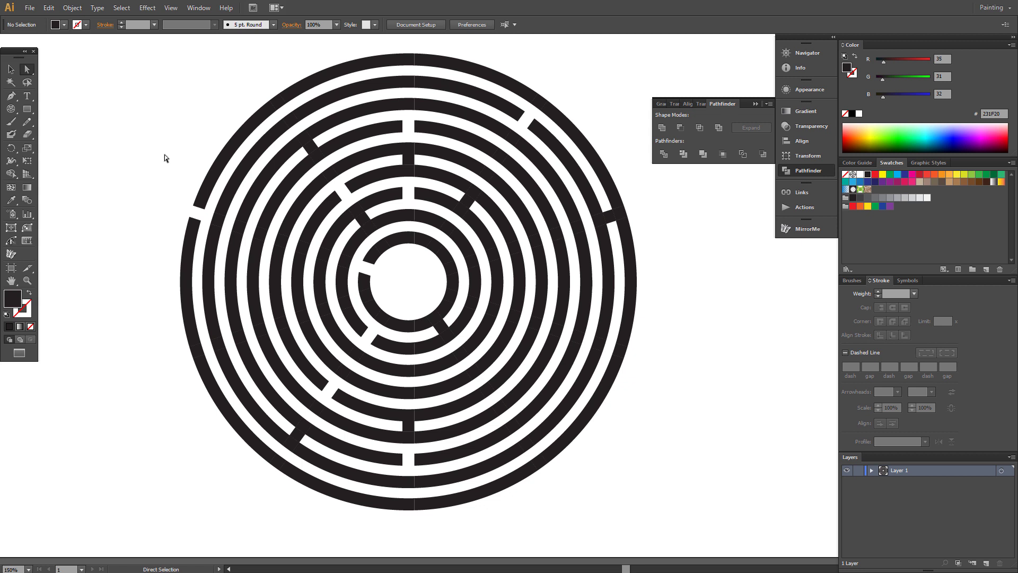
Step: Select the whole maze and unite it into a single path with Pathfinder
key("v")
left_click_drag(152, 44, 673, 530)
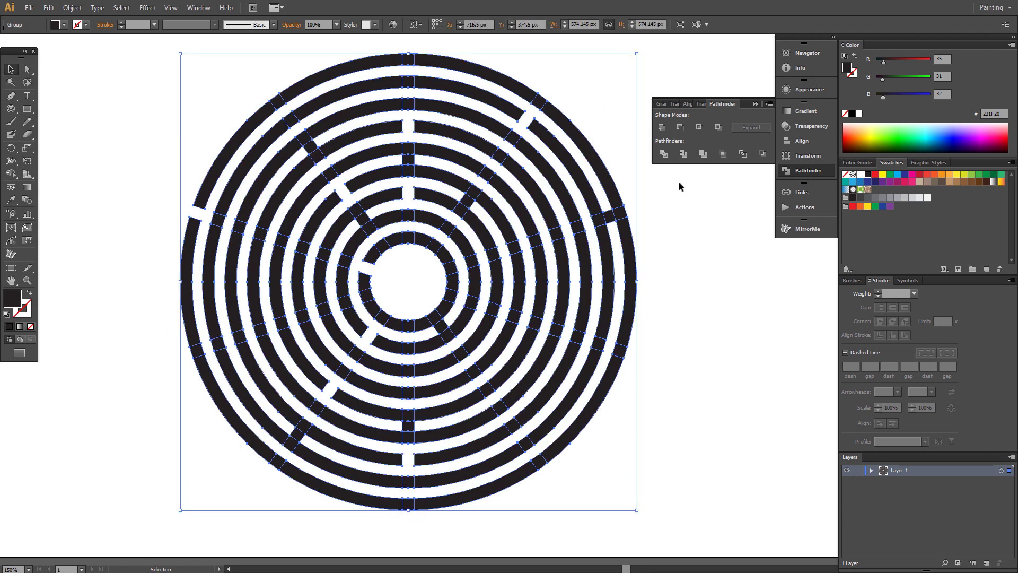
left_click(662, 128)
Step: Move the maze to the artboard's left side, at X 333.966 px, Y 350.593 px
left_click(27, 281)
left_click(369, 286, "alt")
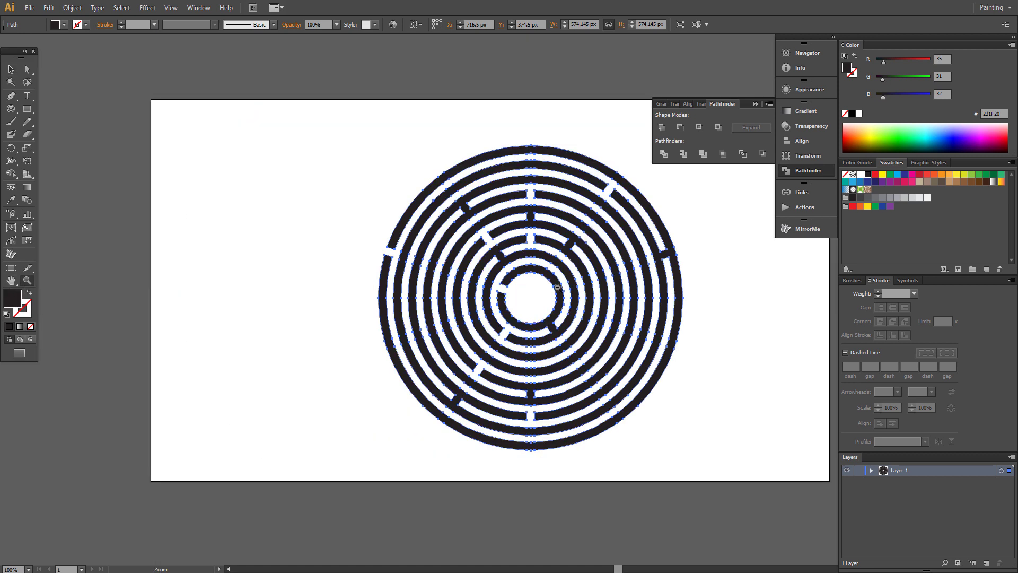
left_click(546, 289, "alt")
left_click(11, 69)
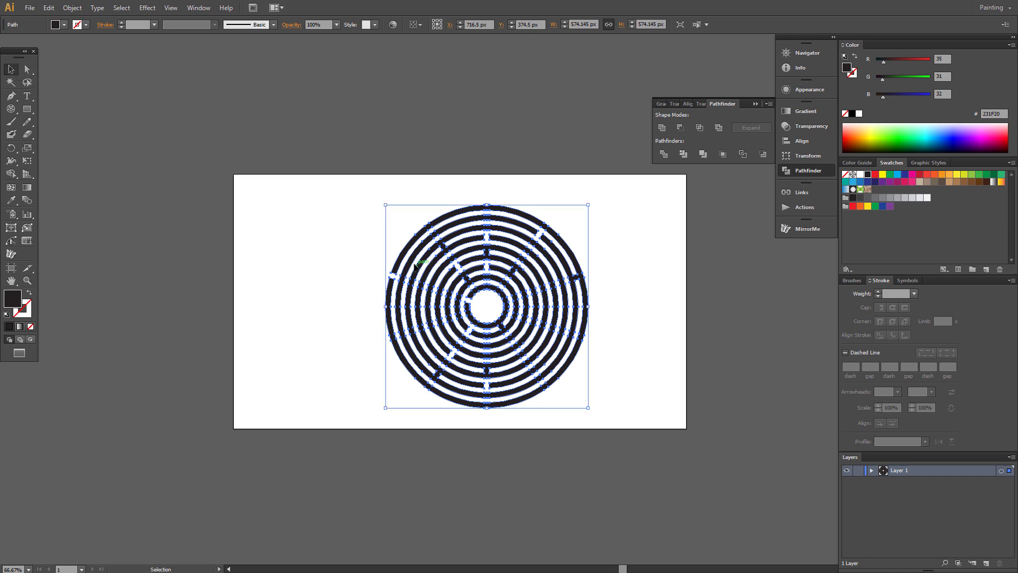
left_click_drag(422, 269, 287, 259)
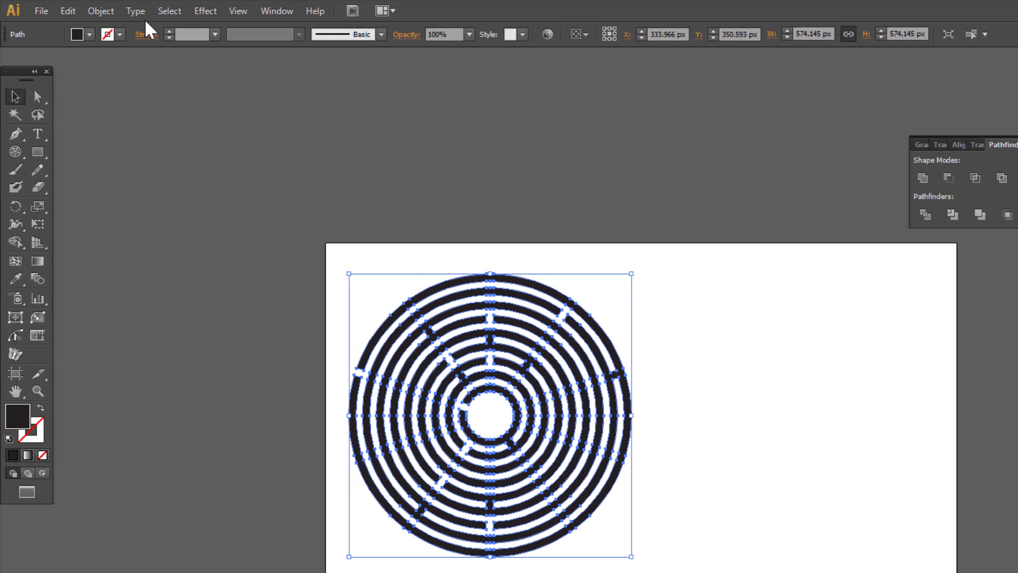
Step: Copy and paste the maze, then drag the duplicate to the right of the original
left_click(105, 12)
mouse_move(71, 12)
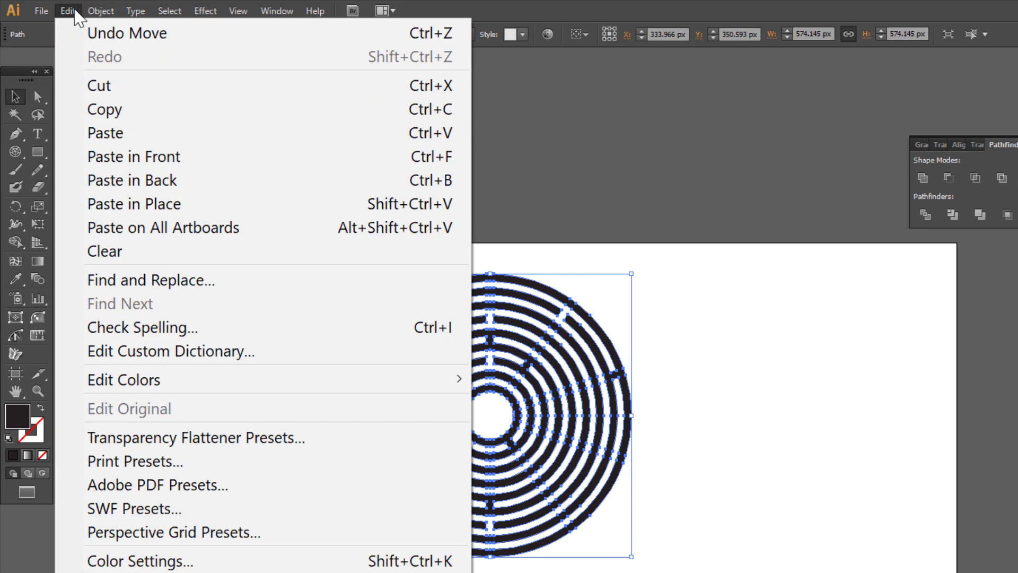
left_click(114, 111)
left_click(75, 11)
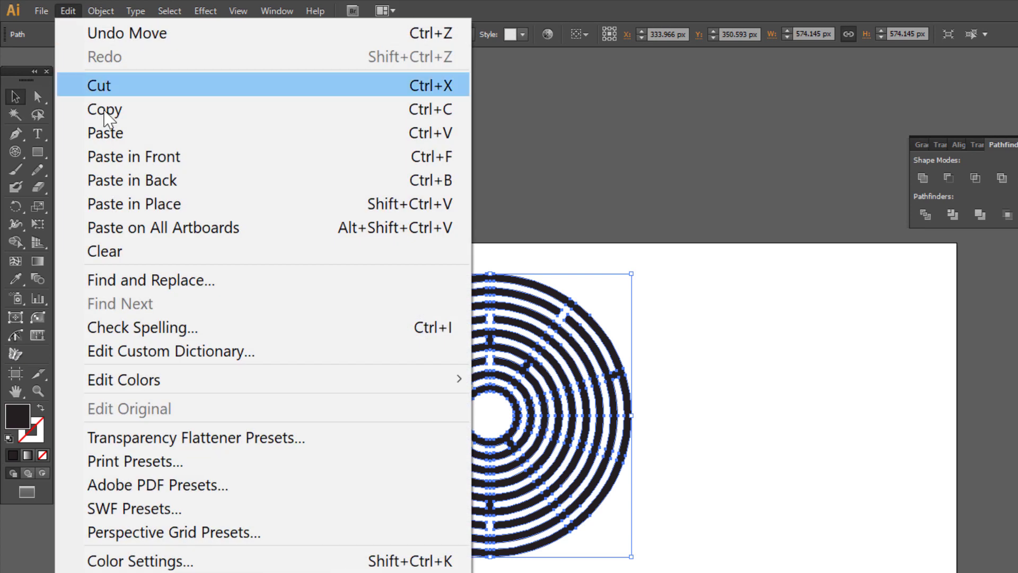
left_click(118, 135)
left_click_drag(720, 373, 819, 369)
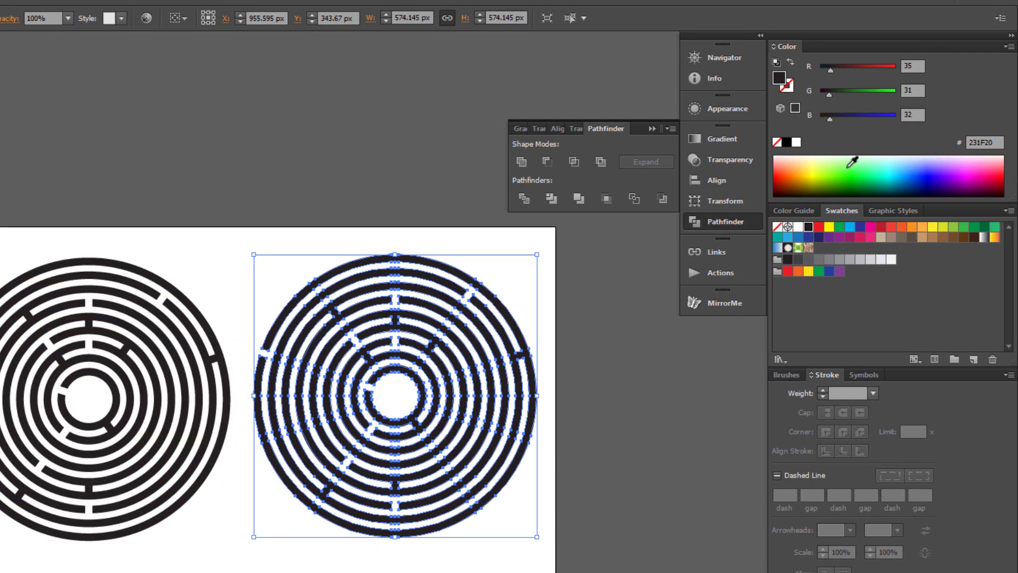
Step: Fill the duplicate maze with red ED1C24
left_click(819, 228)
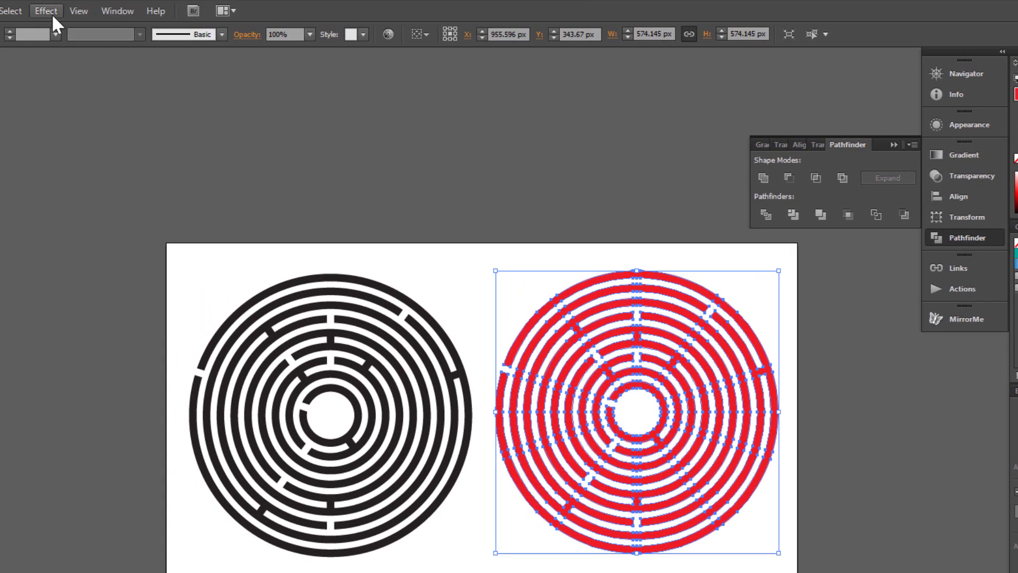
left_click(52, 14)
mouse_move(93, 161)
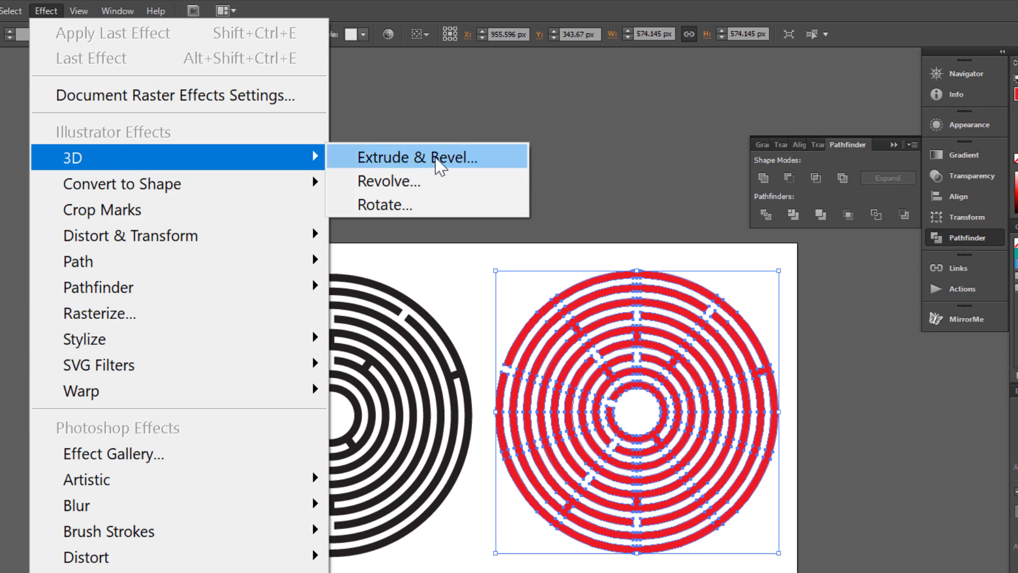
Step: Open 3D Extrude & Bevel with Preview on and set the position to Isometric Top
left_click(436, 159)
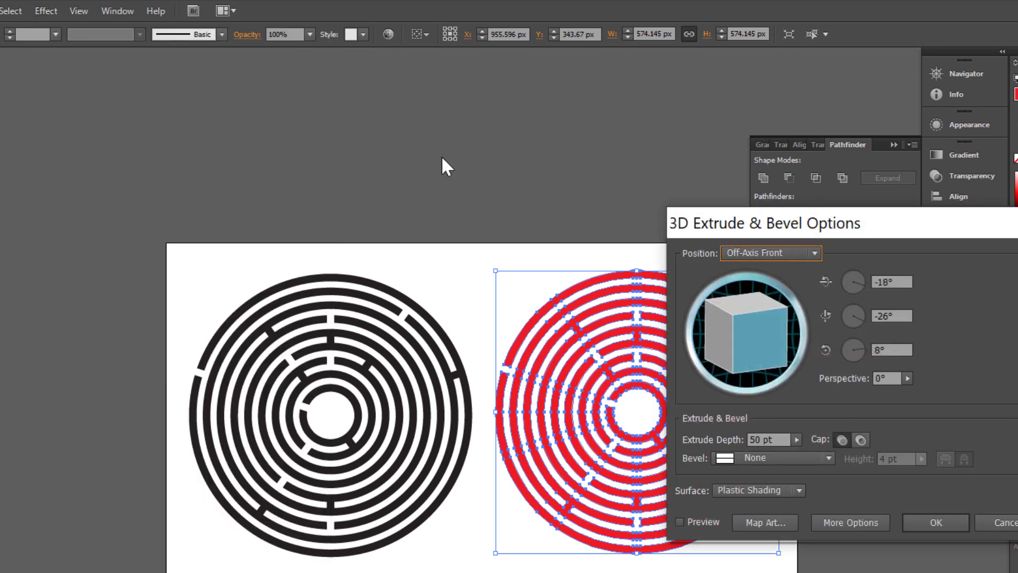
left_click_drag(908, 223, 333, 175)
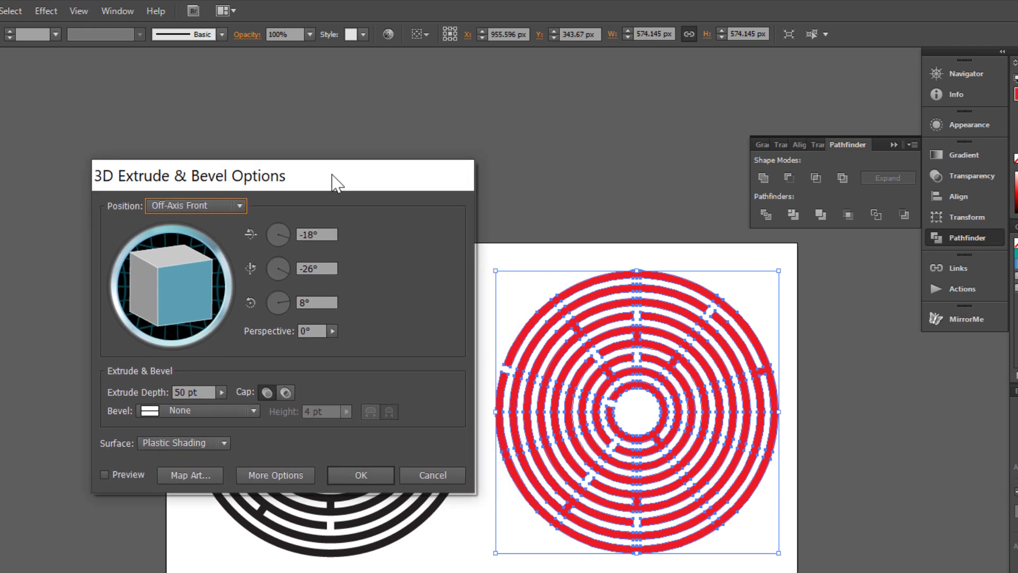
left_click(104, 474)
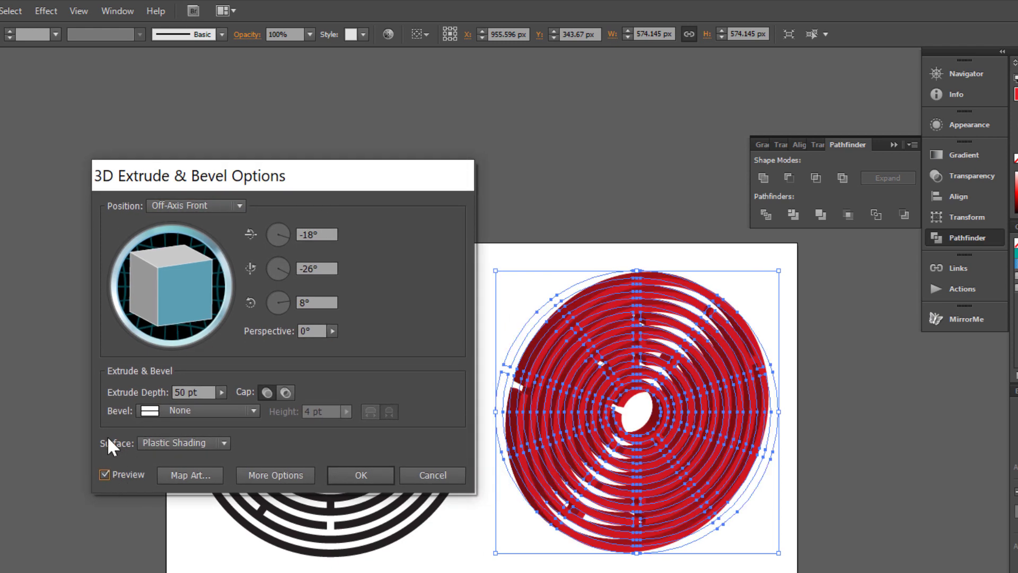
left_click(163, 205)
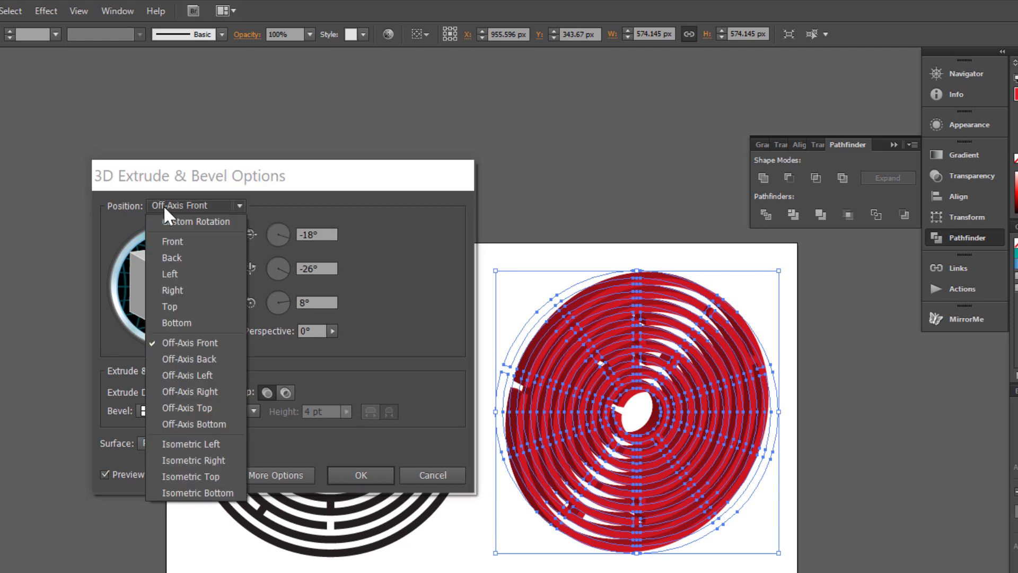
left_click(211, 476)
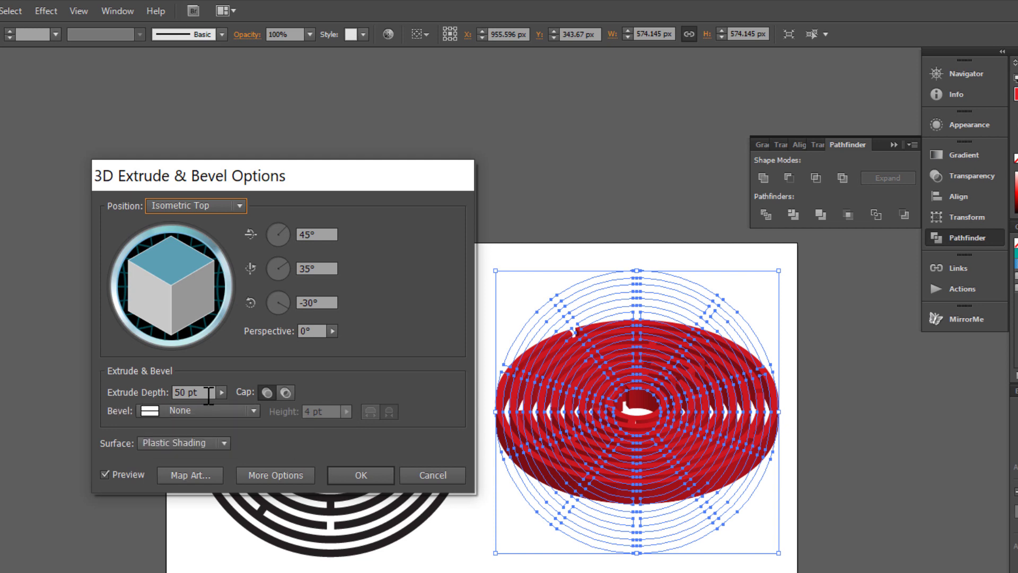
Step: Set the extrude depth to 20 pt and move the light to shine from above
left_click_drag(209, 395, 114, 388)
type("20")
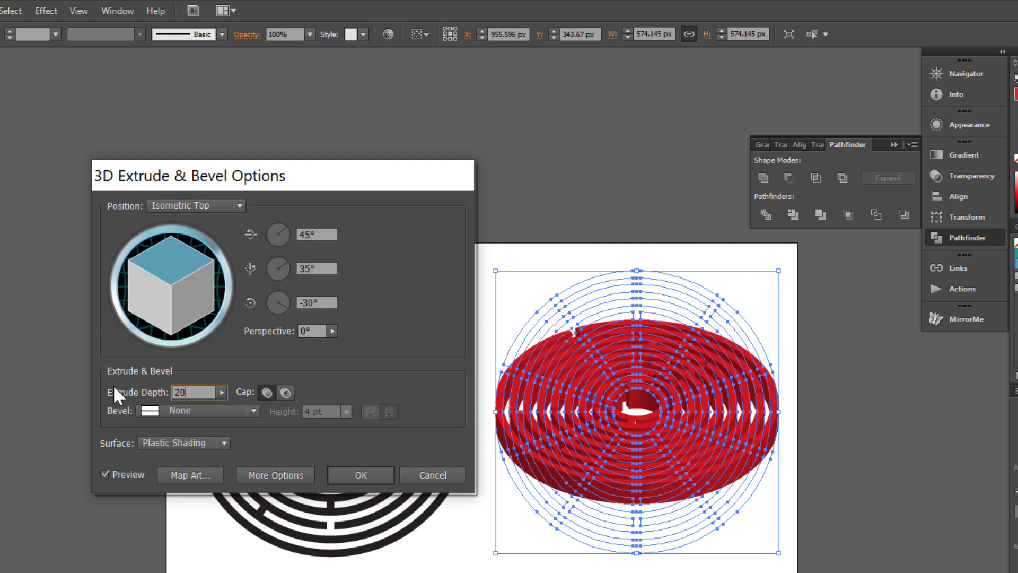
key("Tab")
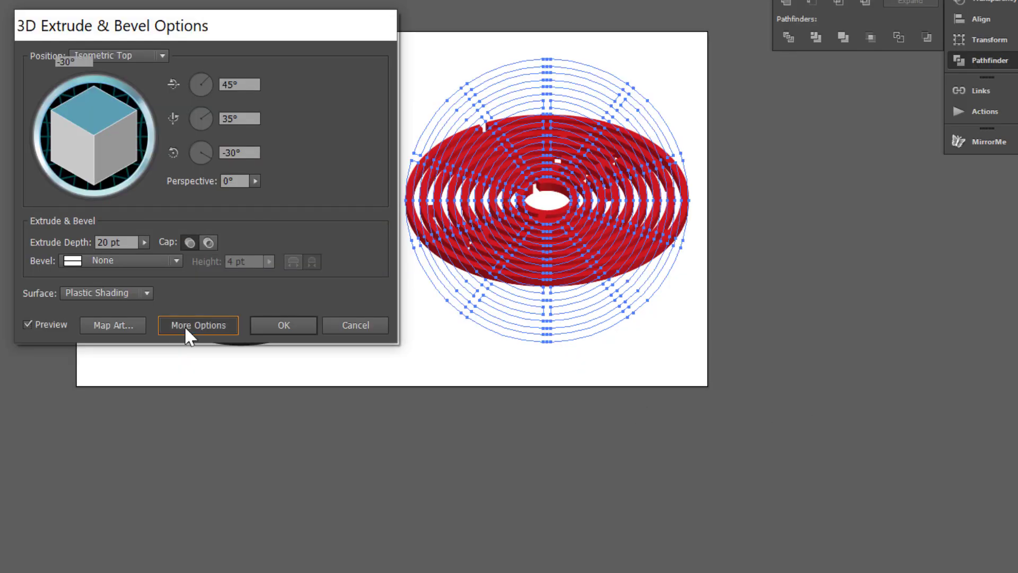
left_click(185, 326)
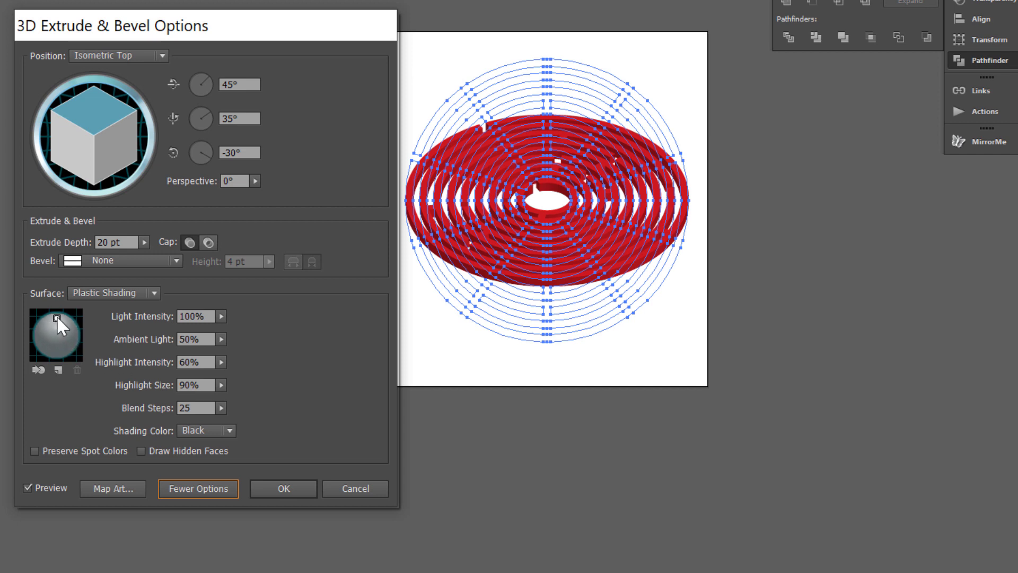
left_click_drag(56, 315, 56, 314)
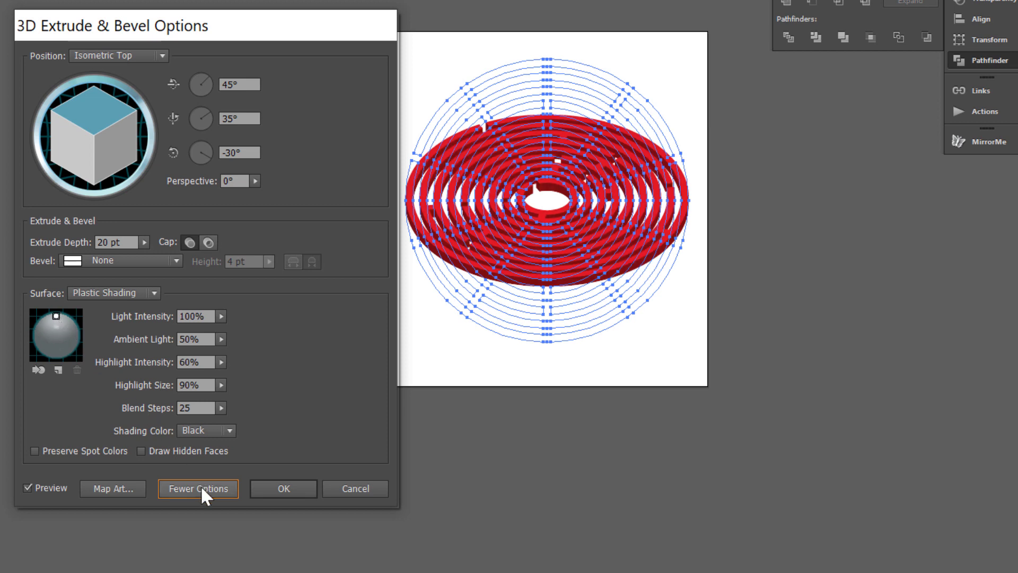
Step: Confirm the Isometric Top extrusion, zoom in on the red maze, and reselect it
left_click(284, 488)
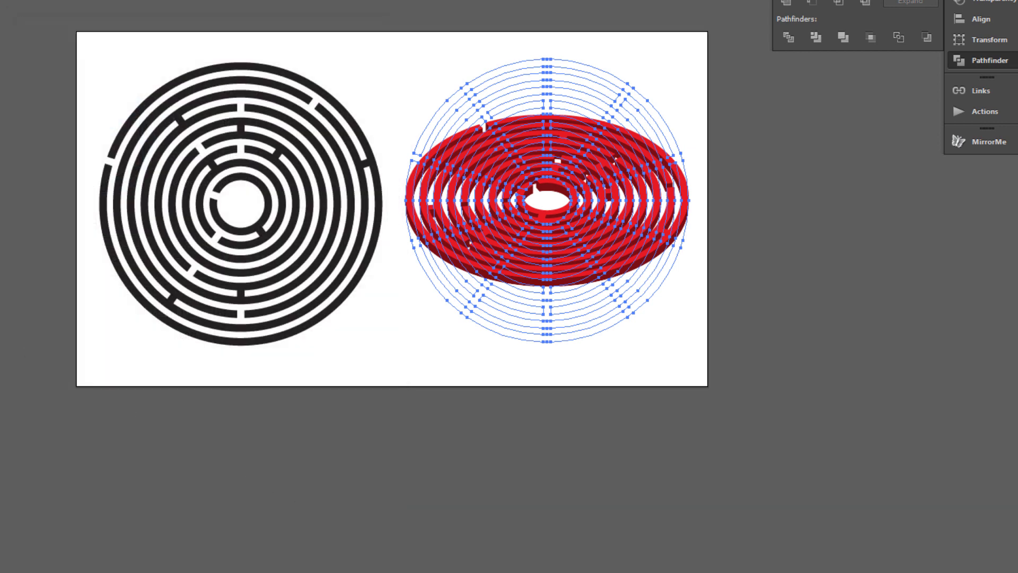
left_click_drag(382, 88, 736, 302)
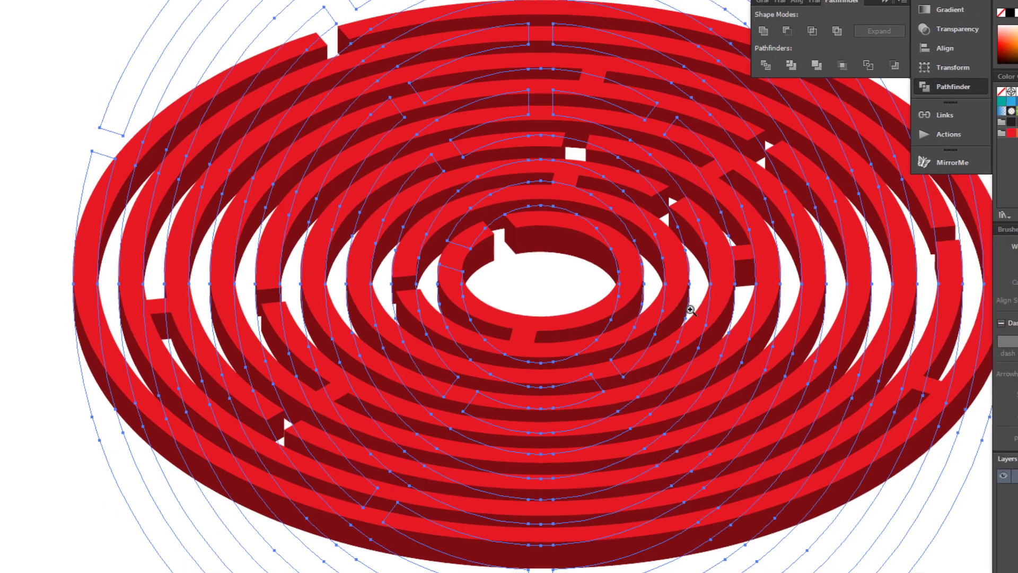
left_click(125, 57)
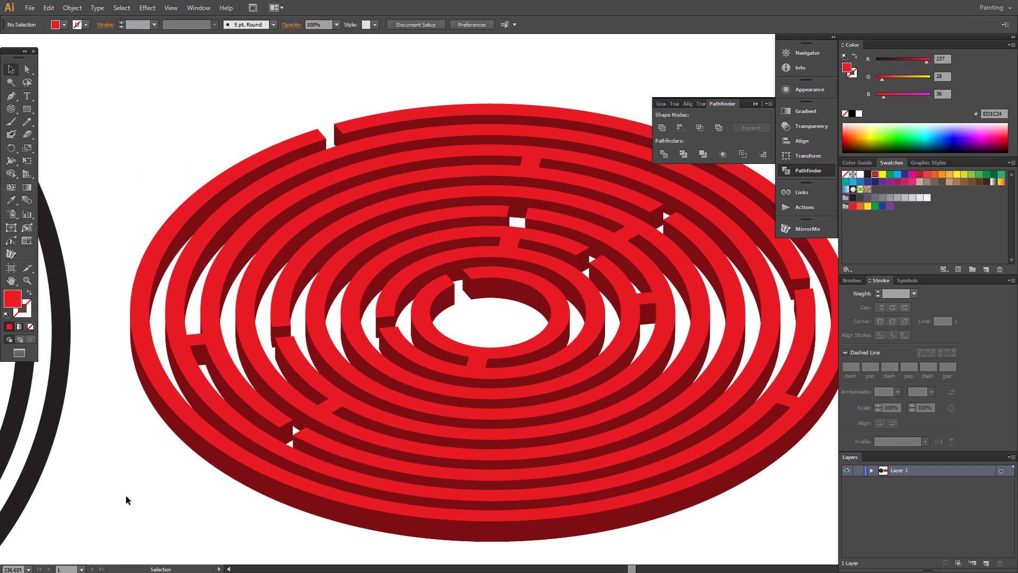
left_click_drag(126, 500, 223, 456)
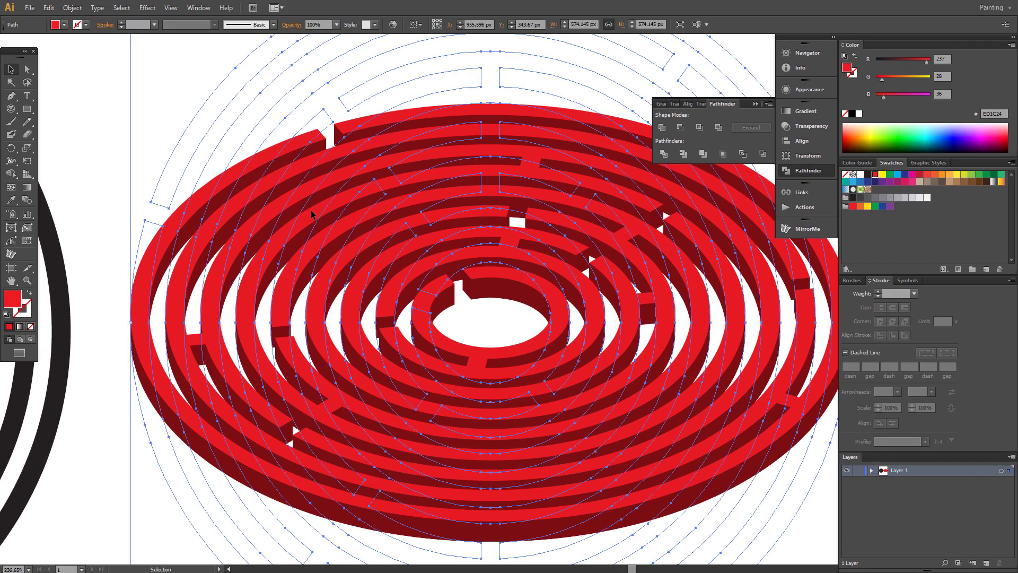
Step: Expand the red maze's 3D appearance into plain paths and deselect it
left_click(78, 11)
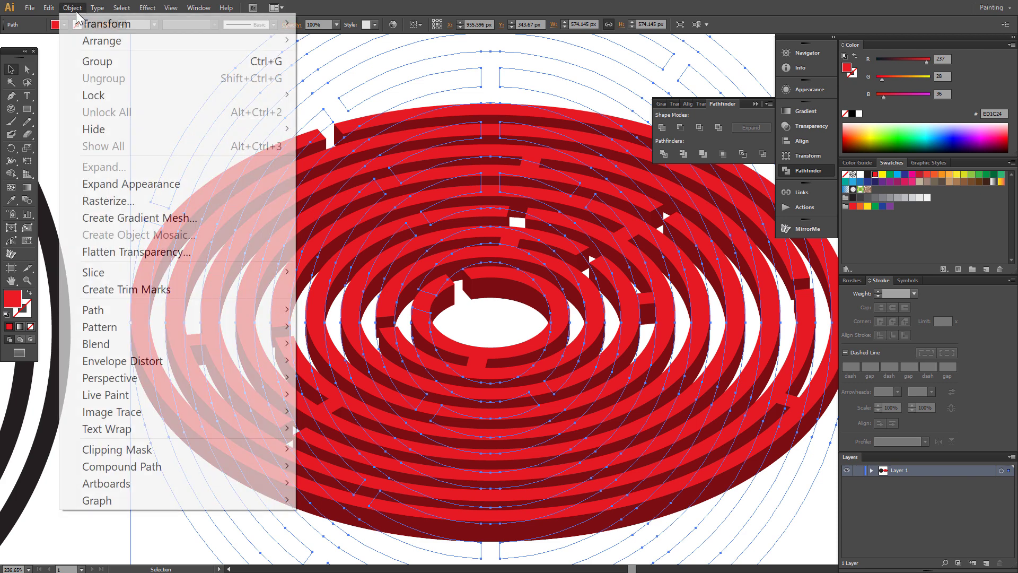
left_click(156, 183)
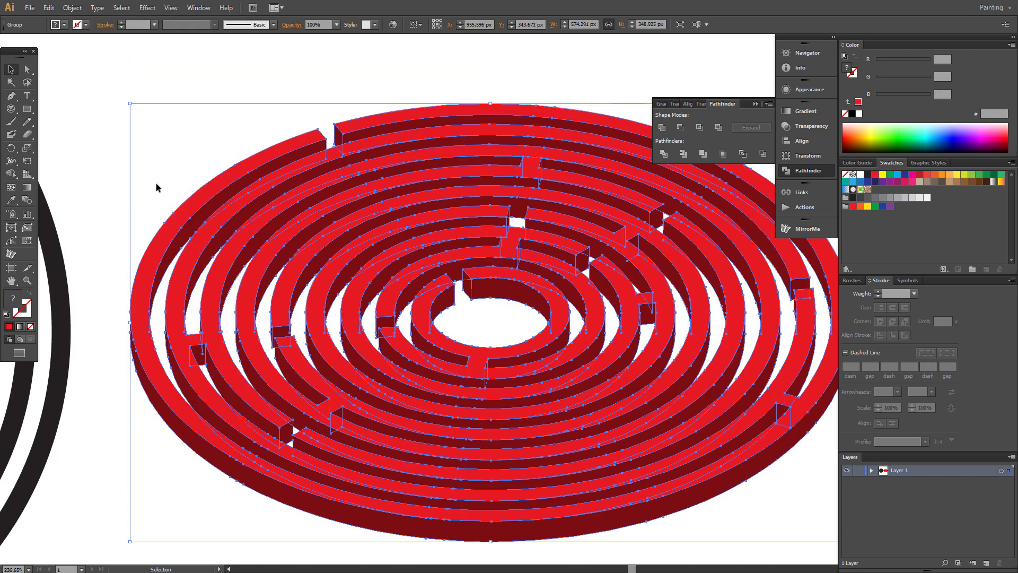
left_click(120, 179)
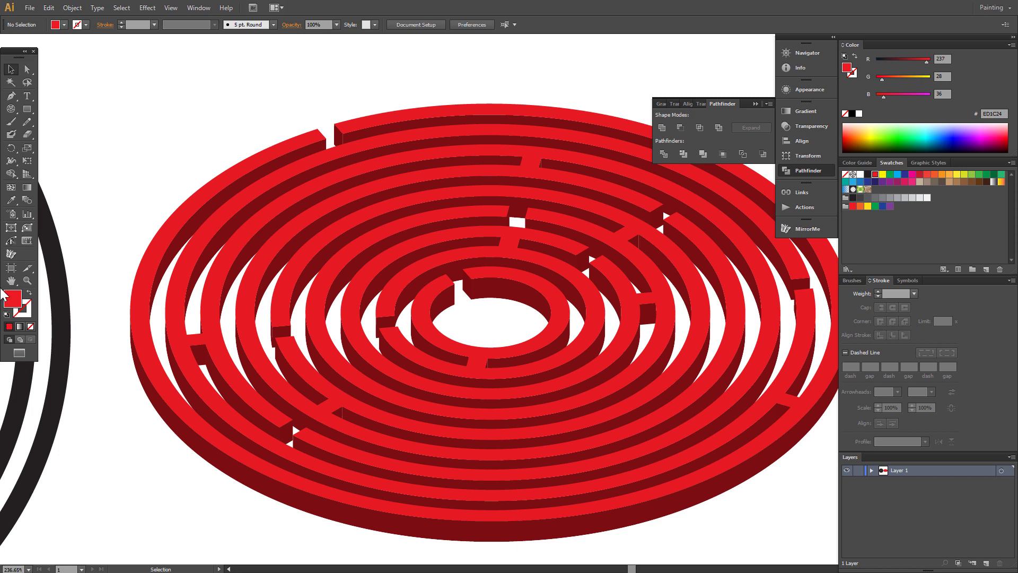
Step: Zoom out and pan so both the black and red mazes are in view
left_click(27, 280)
left_click(422, 266, "alt")
left_click(450, 277, "alt")
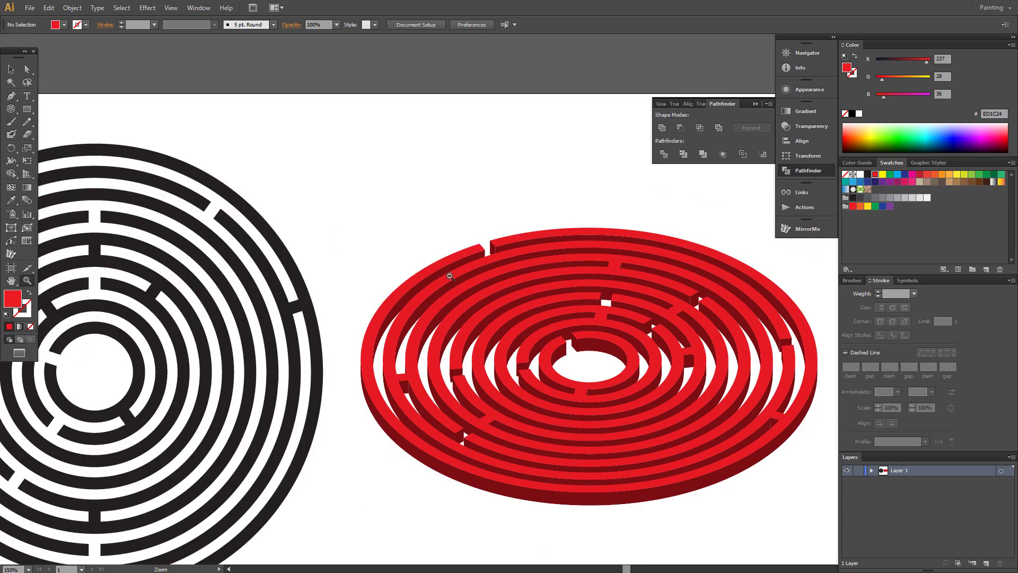
left_click(449, 275, "alt")
left_click_drag(451, 277, 462, 213)
left_click(755, 104)
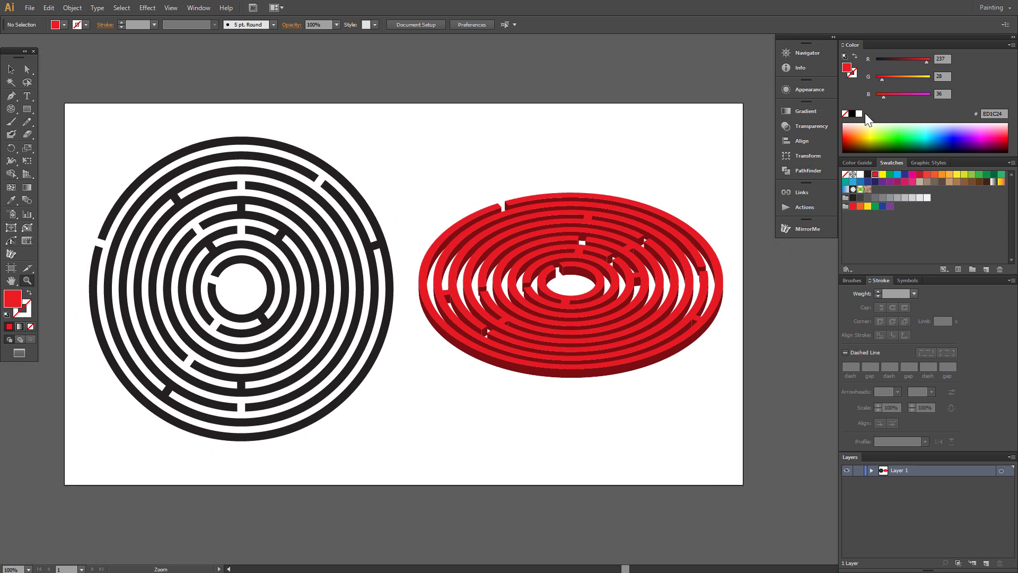